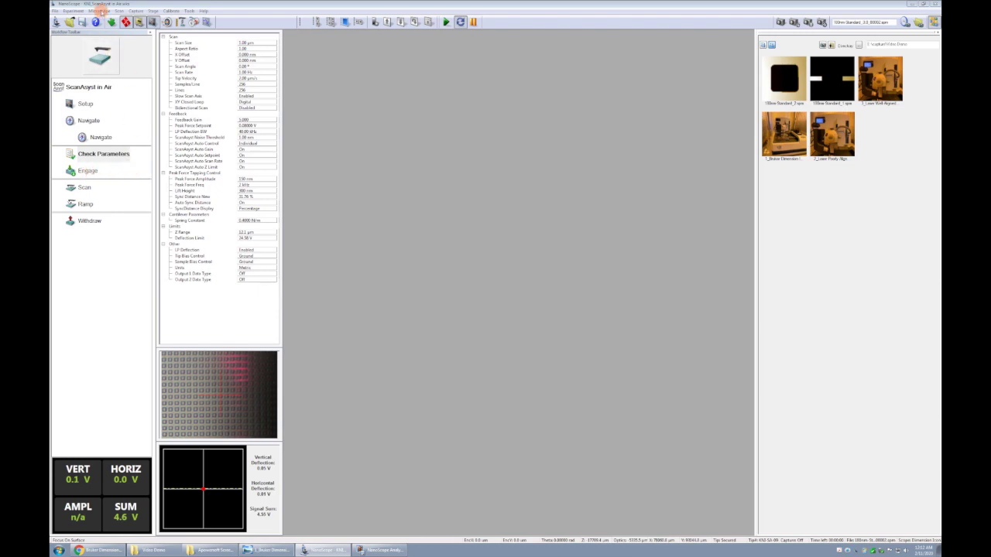
# - Open Engage Parameters and check the 1000 µm Sample clearance and the Peak Force Engage Setpoint values
pyautogui.click(99, 11)
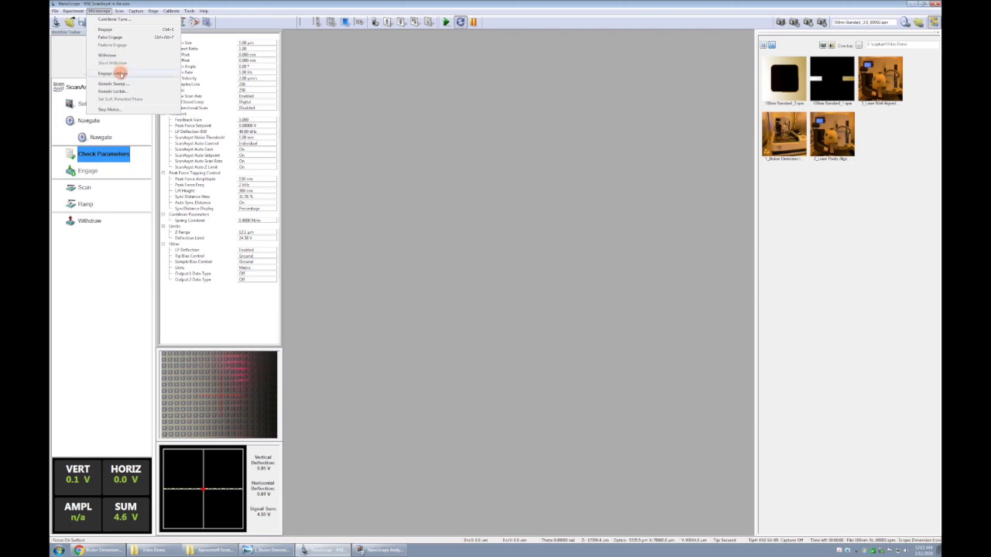
pyautogui.click(120, 73)
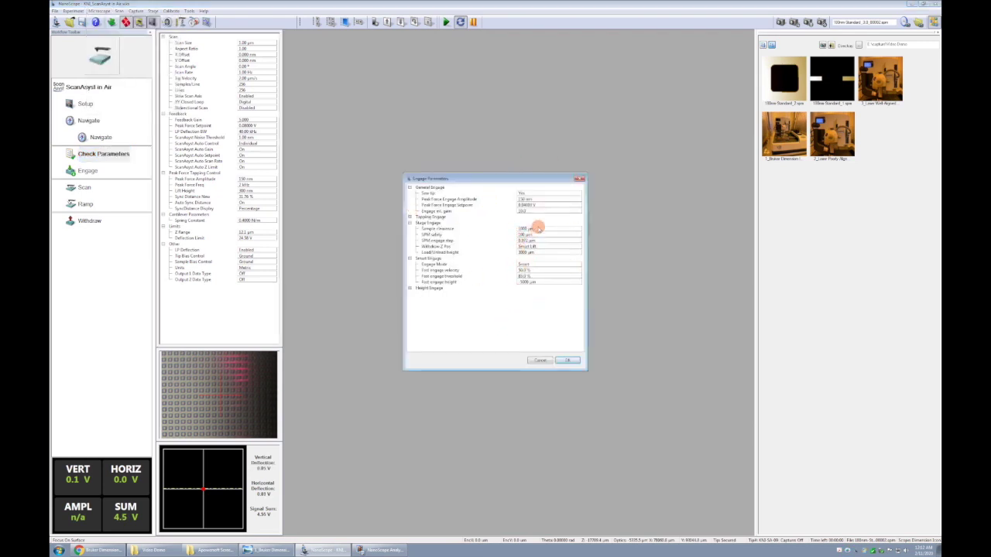
pyautogui.click(543, 230)
pyautogui.click(539, 228)
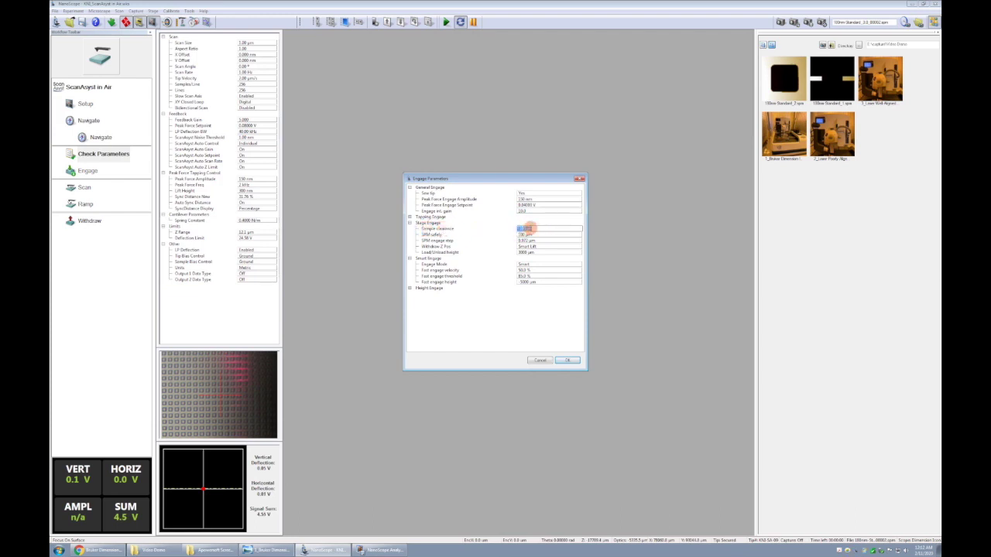
pyautogui.click(536, 228)
pyautogui.doubleClick(536, 228)
pyautogui.doubleClick(540, 207)
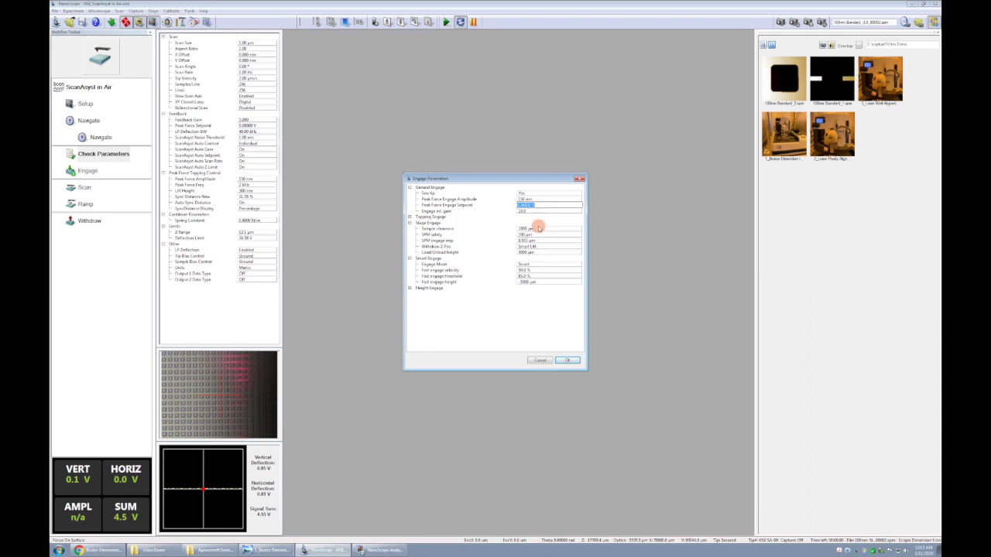
# - Leave Engage Mode on Smart and confirm the Engage Parameters dialog with OK
pyautogui.click(534, 264)
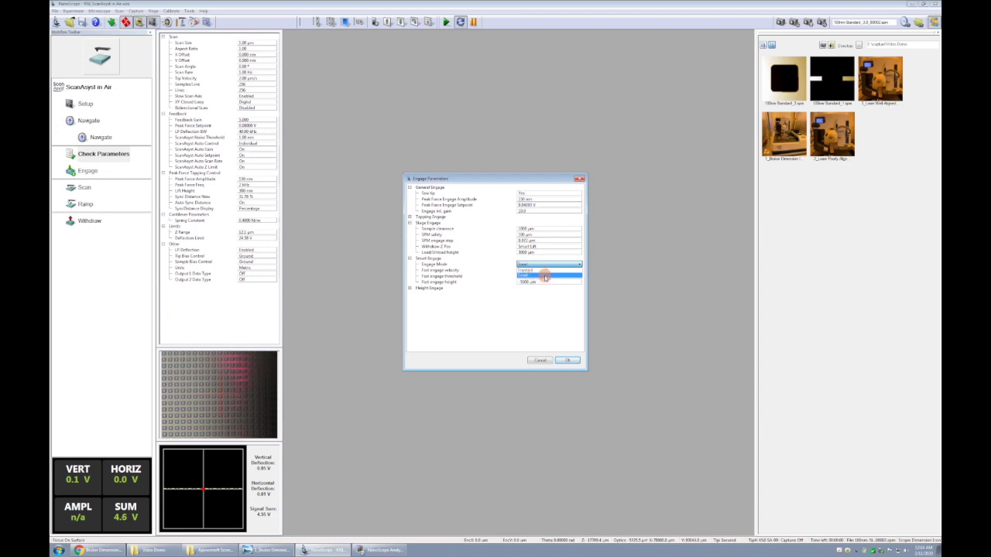
pyautogui.click(568, 362)
pyautogui.click(568, 362)
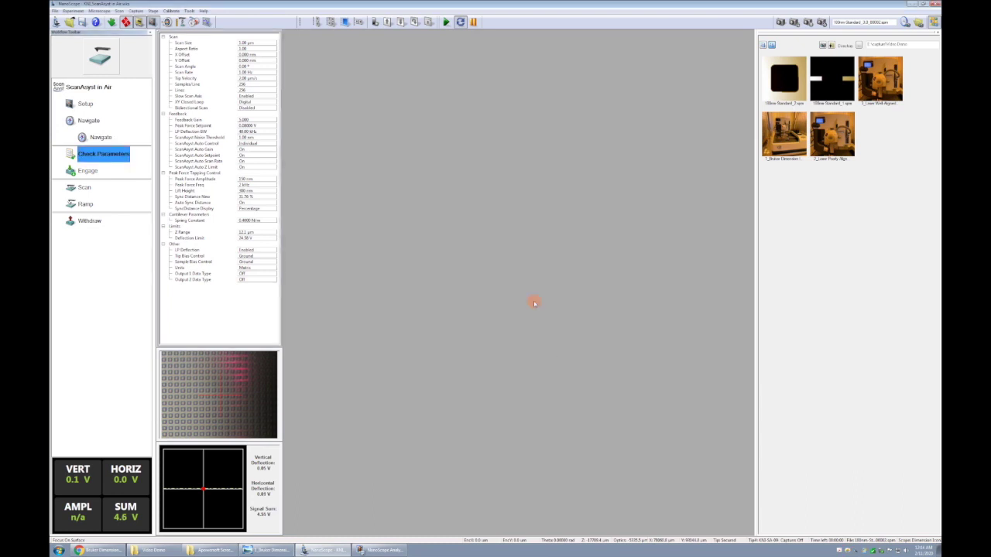
# - Run Auto Tune in the Cantilever Tune window, then exit back to the Scan workspace
pyautogui.click(99, 11)
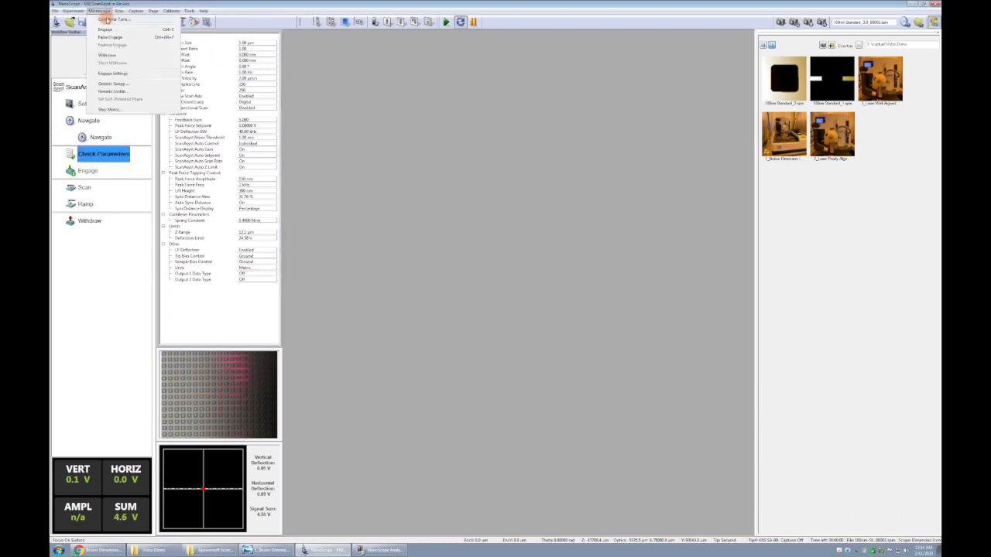
pyautogui.click(106, 19)
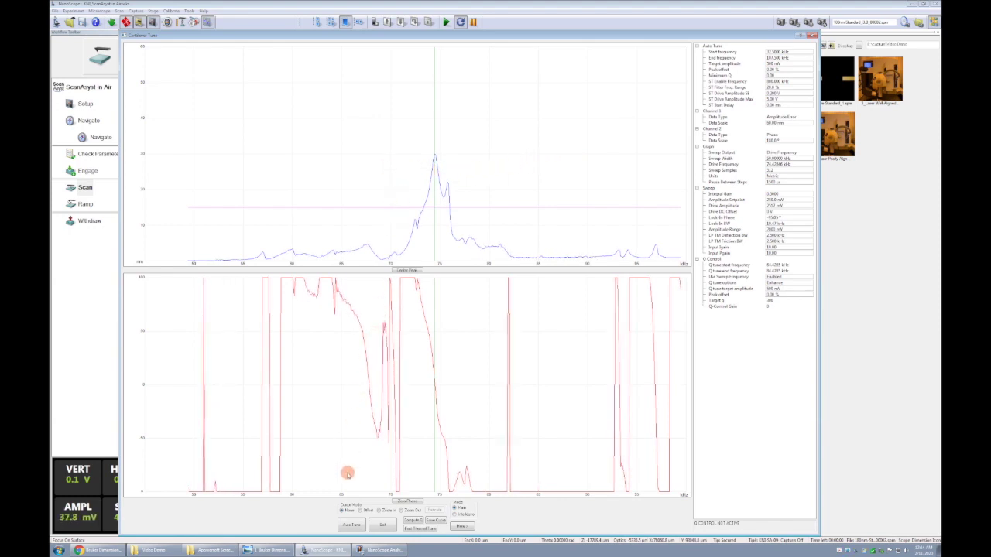
pyautogui.click(351, 528)
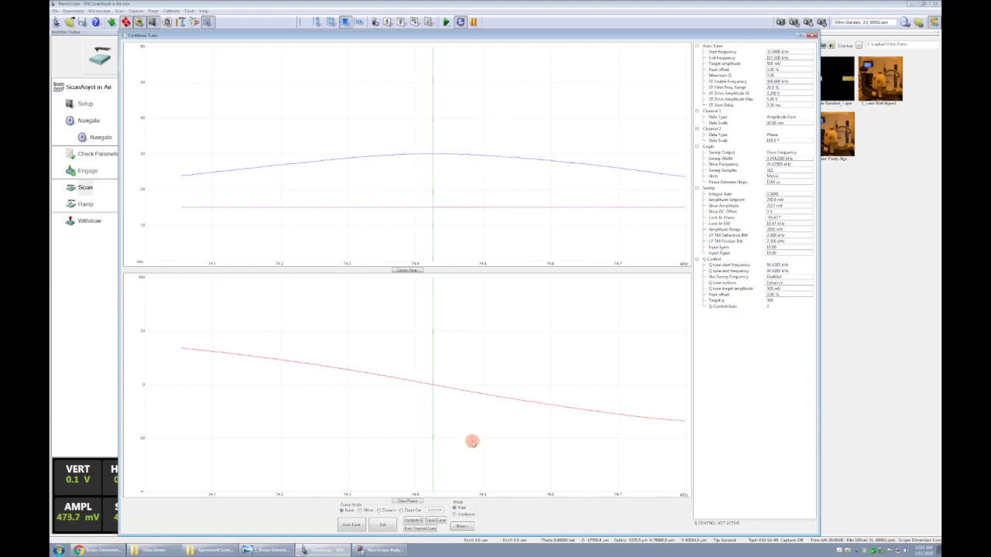
pyautogui.click(380, 524)
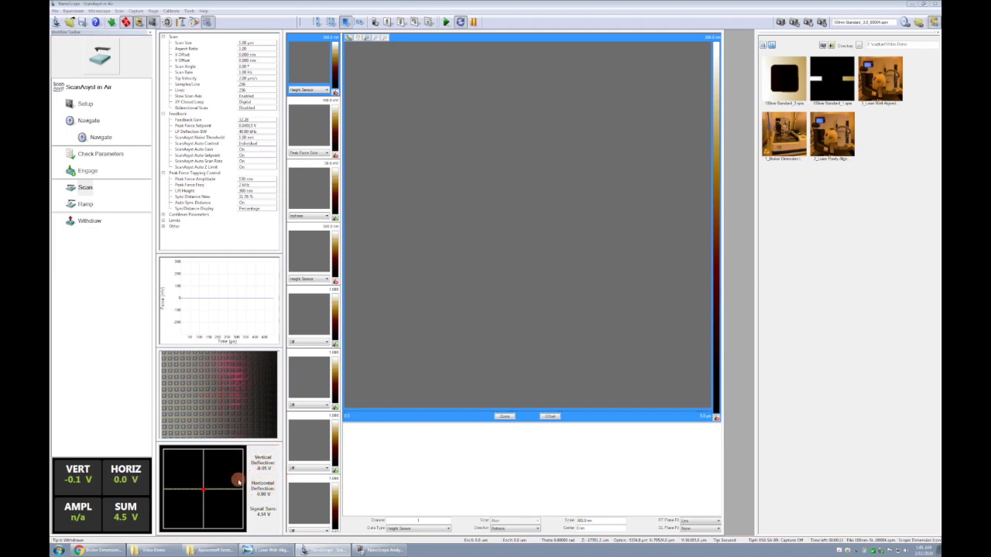
# - Engage the tip onto the sample so scan lines appear in the image channels
pyautogui.click(87, 171)
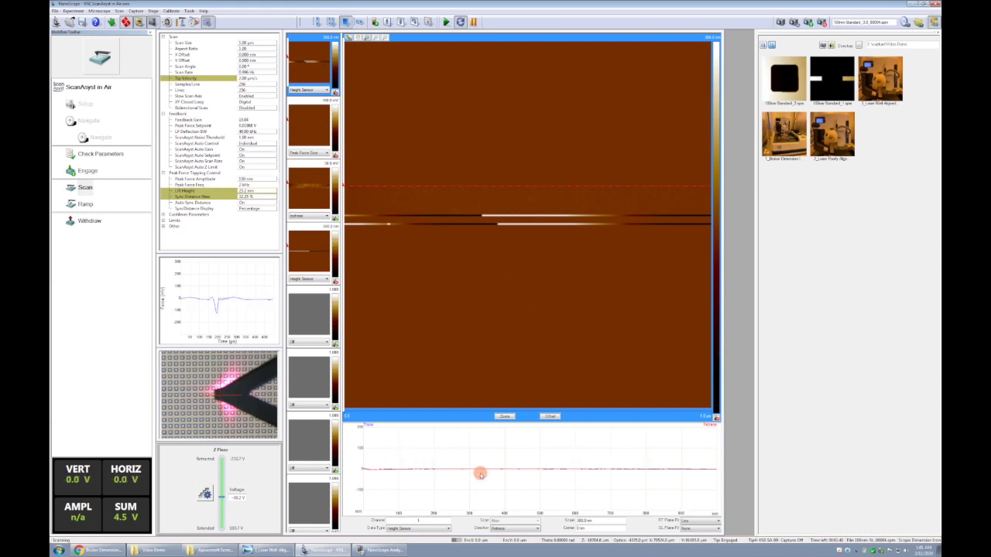
pyautogui.doubleClick(592, 523)
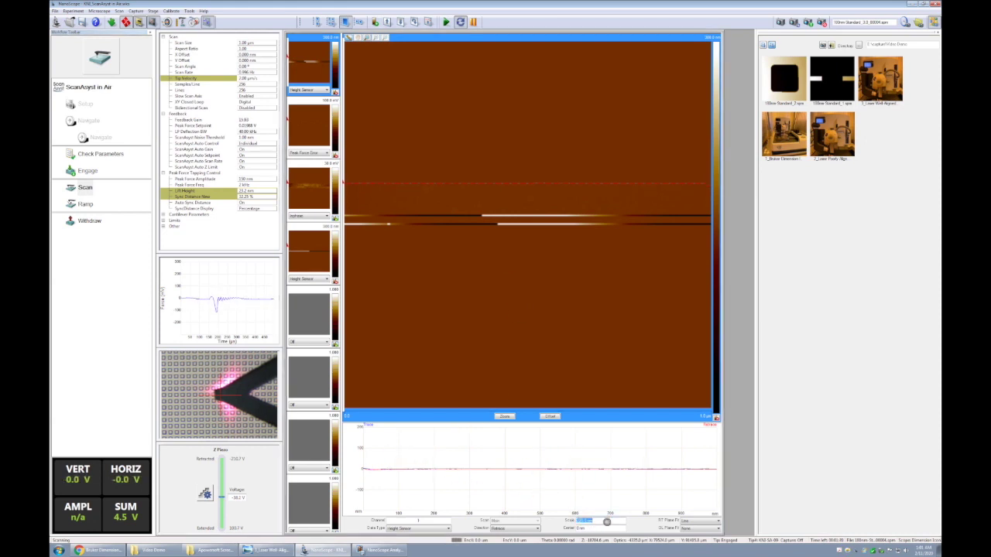
# - Set the live height profile scale to 20 nm
pyautogui.write('20')
pyautogui.press('Return')
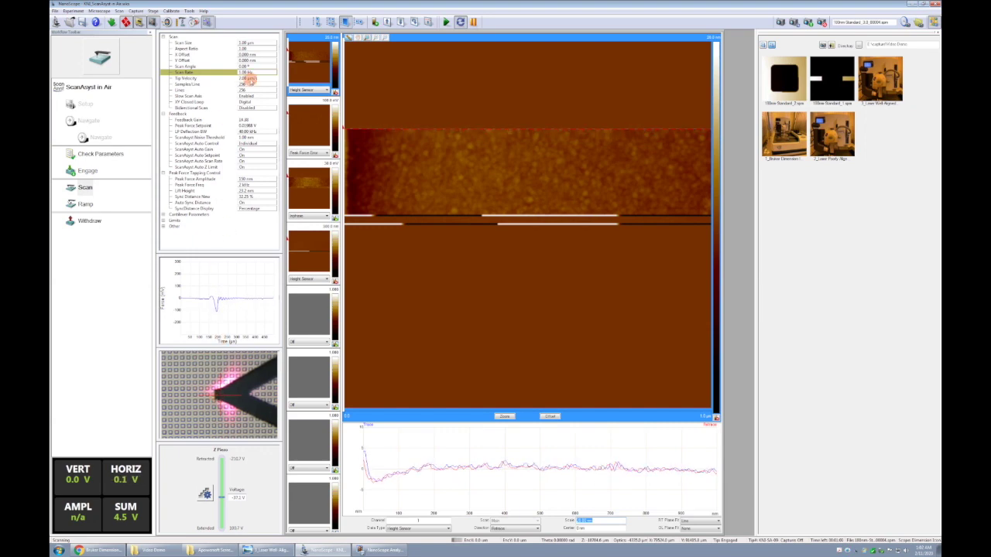
# - Enter a Y Offset of 10 µm in the Scan parameters
pyautogui.click(255, 60)
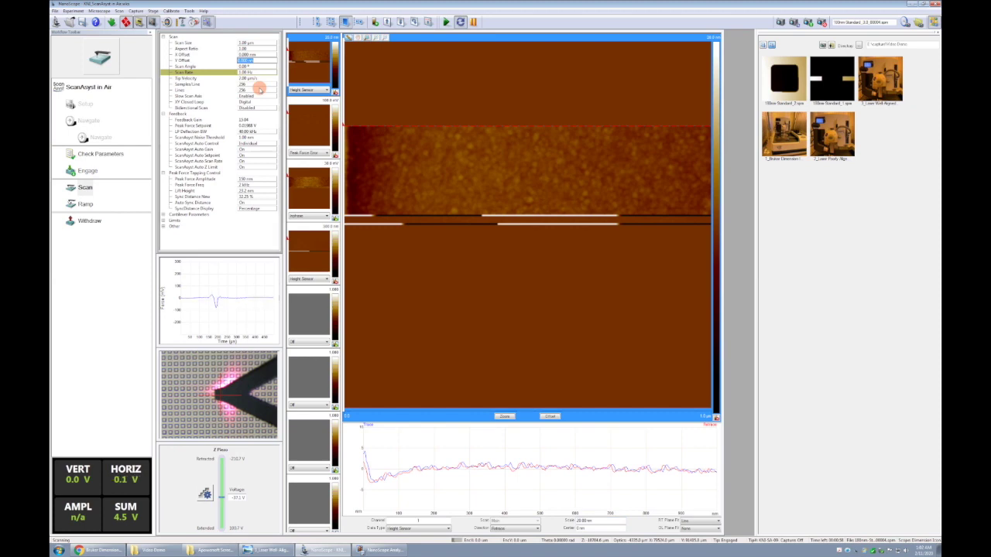
pyautogui.write('10')
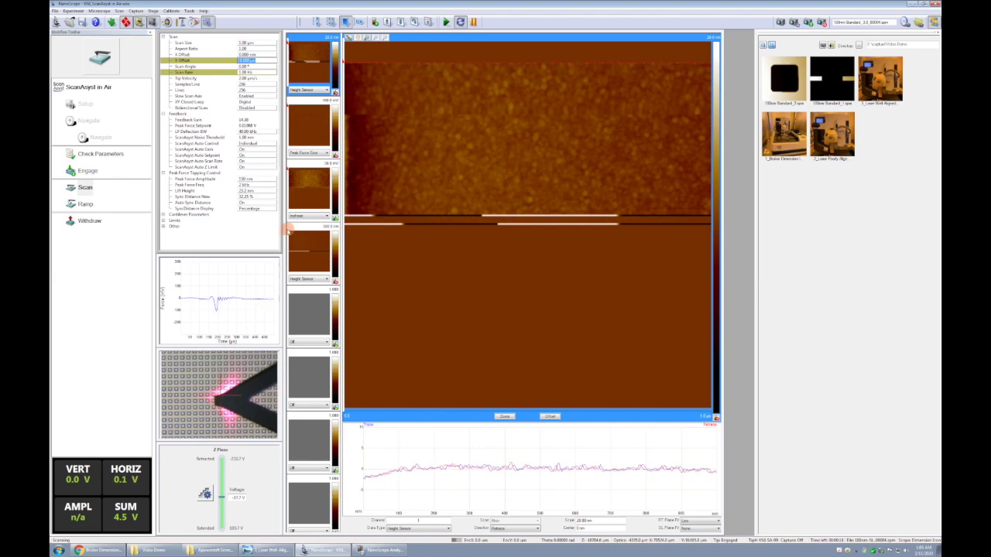
# - Commit the Y offset, then set Scan Rate to 0.501 Hz and Scan Size to 5 µm
pyautogui.click(244, 43)
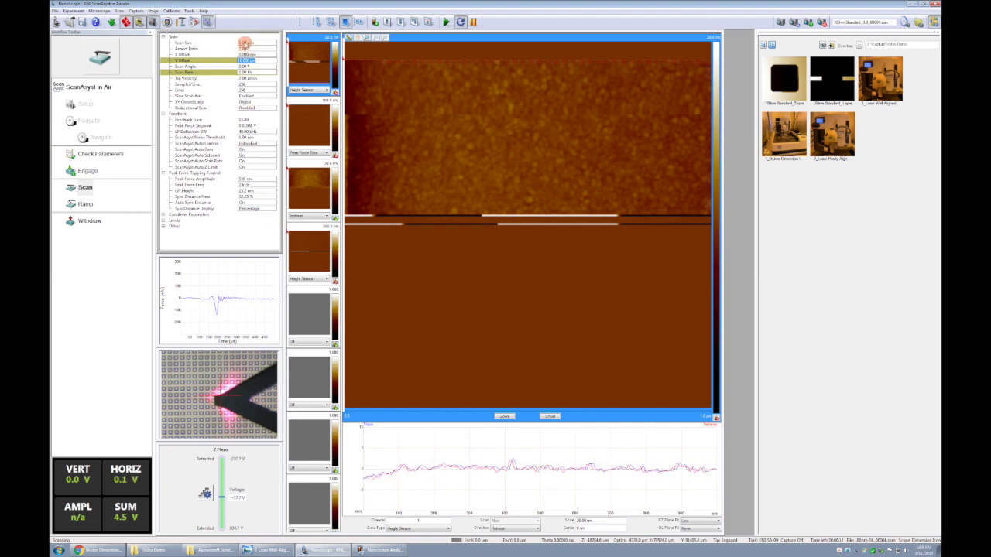
pyautogui.click(252, 73)
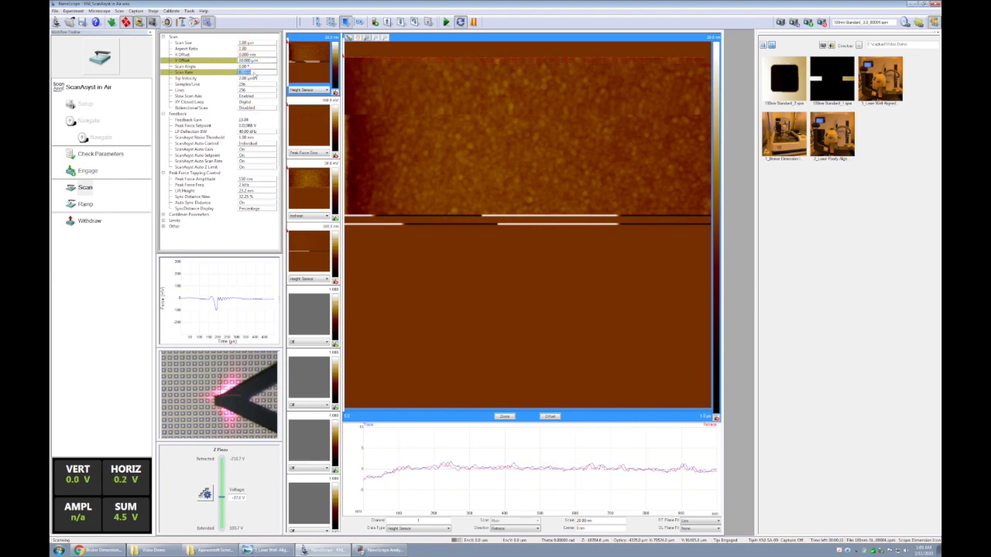
pyautogui.write('0')
pyautogui.click(252, 80)
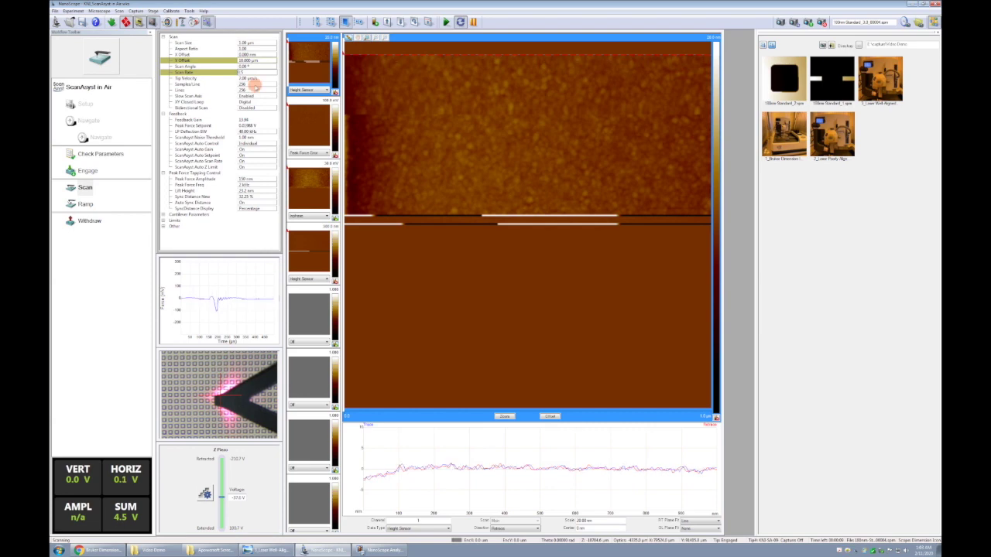
pyautogui.click(250, 44)
pyautogui.write('5')
pyautogui.click(251, 56)
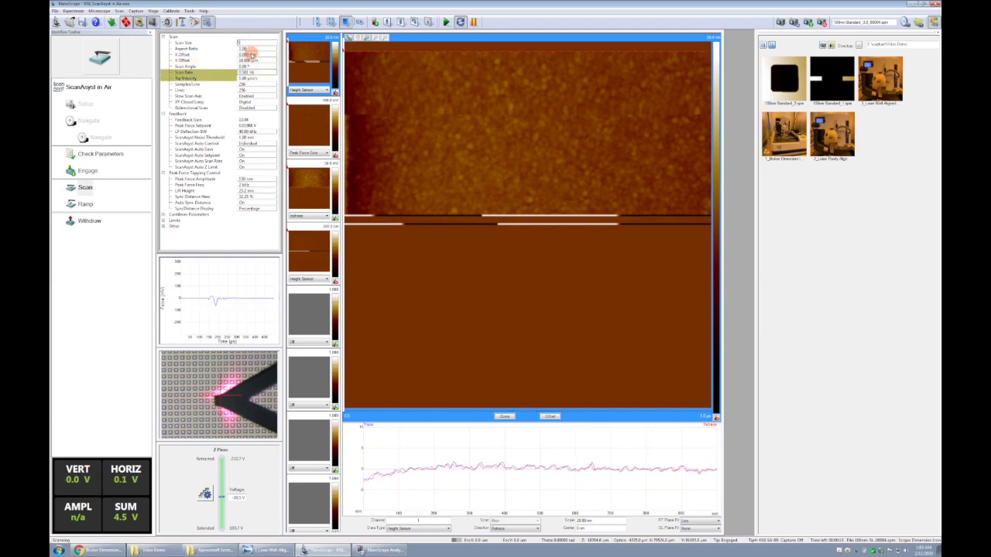
pyautogui.click(244, 78)
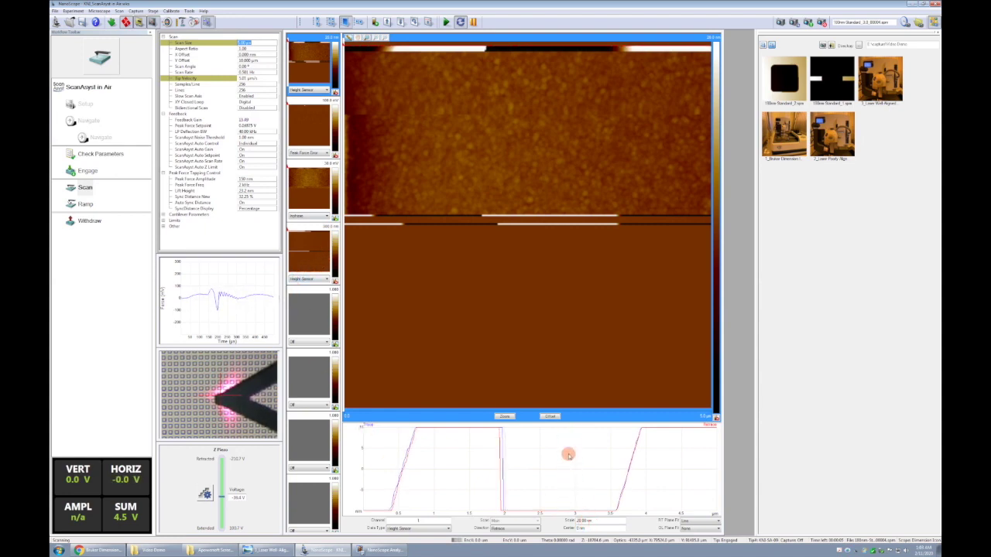
# - In Offset mode, drag on the height image to pick a new scan centre
pyautogui.click(588, 520)
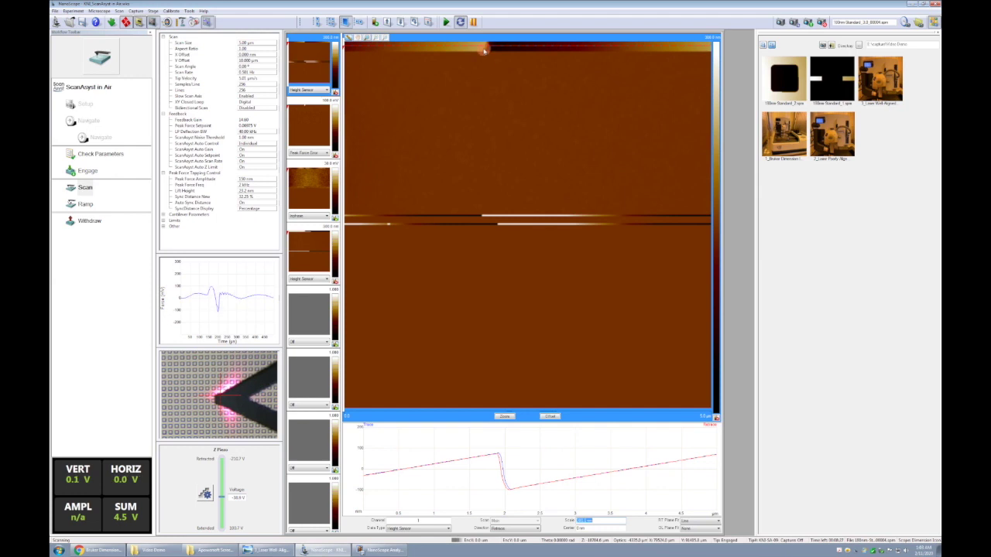
pyautogui.click(551, 415)
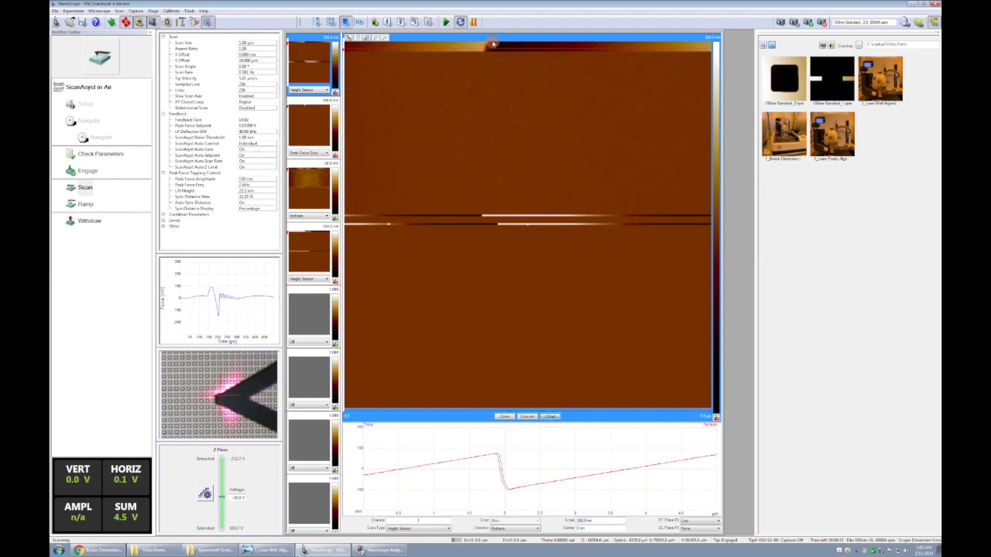
pyautogui.moveTo(492, 44)
pyautogui.mouseDown()
pyautogui.moveTo(482, 97)
pyautogui.moveTo(483, 57)
pyautogui.moveTo(485, 87)
pyautogui.mouseUp()
pyautogui.moveTo(528, 197); pyautogui.dragTo(525, 417)
pyautogui.moveTo(528, 215)
pyautogui.mouseDown()
pyautogui.moveTo(471, 88)
pyautogui.moveTo(481, 84)
pyautogui.moveTo(497, 120)
pyautogui.moveTo(500, 216)
pyautogui.moveTo(517, 226)
pyautogui.mouseUp()
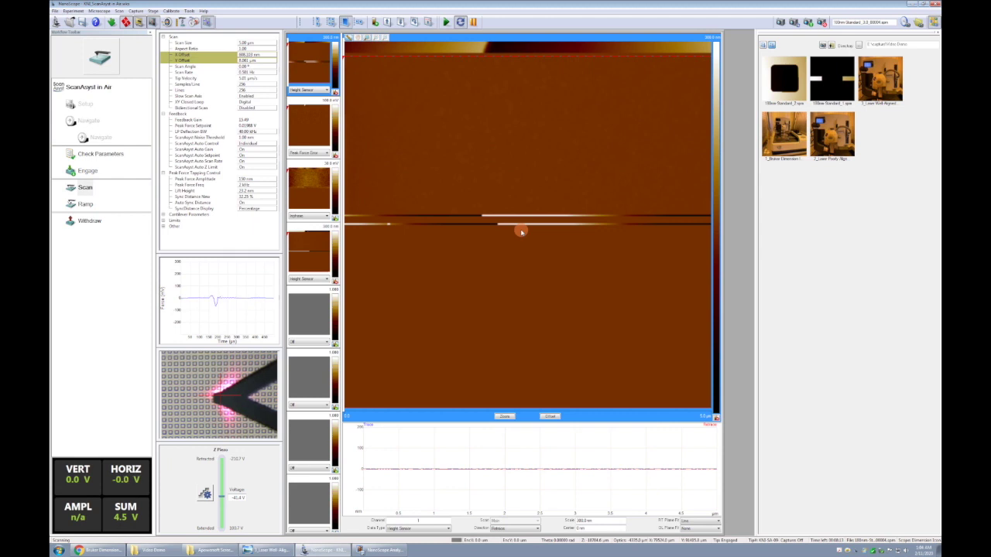
pyautogui.moveTo(521, 232)
pyautogui.mouseDown()
pyautogui.moveTo(496, 58)
pyautogui.moveTo(521, 57)
pyautogui.moveTo(518, 177)
pyautogui.moveTo(508, 111)
pyautogui.moveTo(539, 66)
pyautogui.moveTo(510, 62)
pyautogui.moveTo(568, 59)
pyautogui.moveTo(513, 175)
pyautogui.mouseUp()
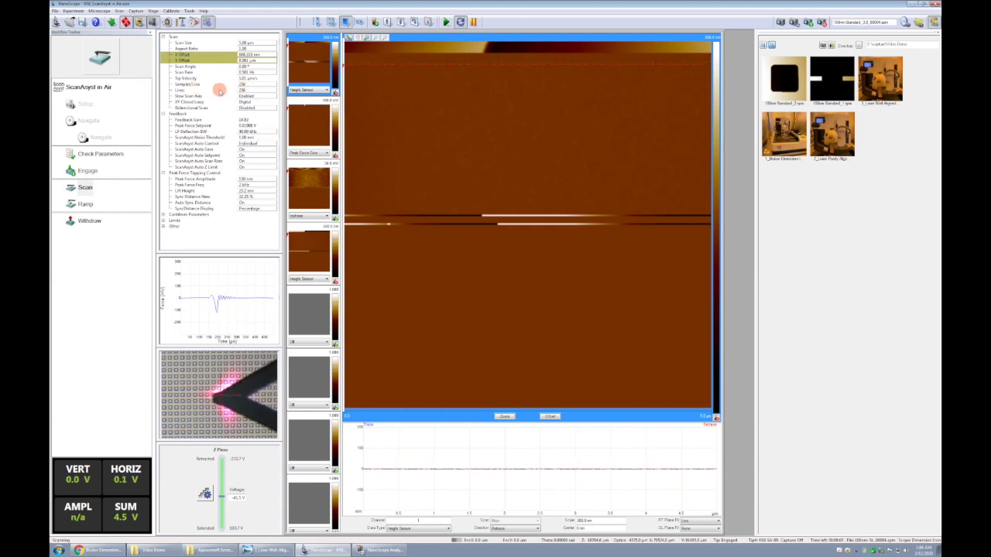
# - Change the scan Lines value and restart imaging to reveal the etched box step
pyautogui.click(243, 90)
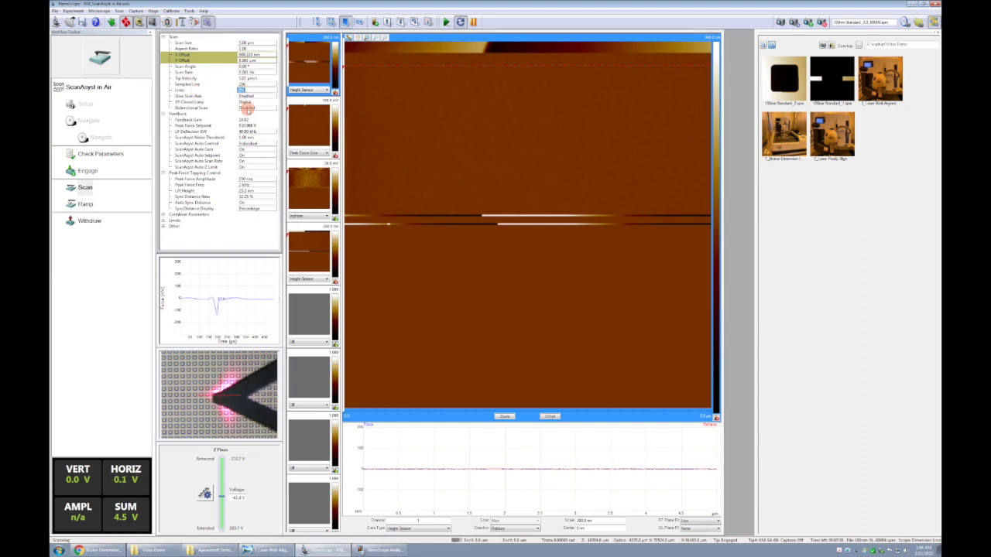
pyautogui.press('Return')
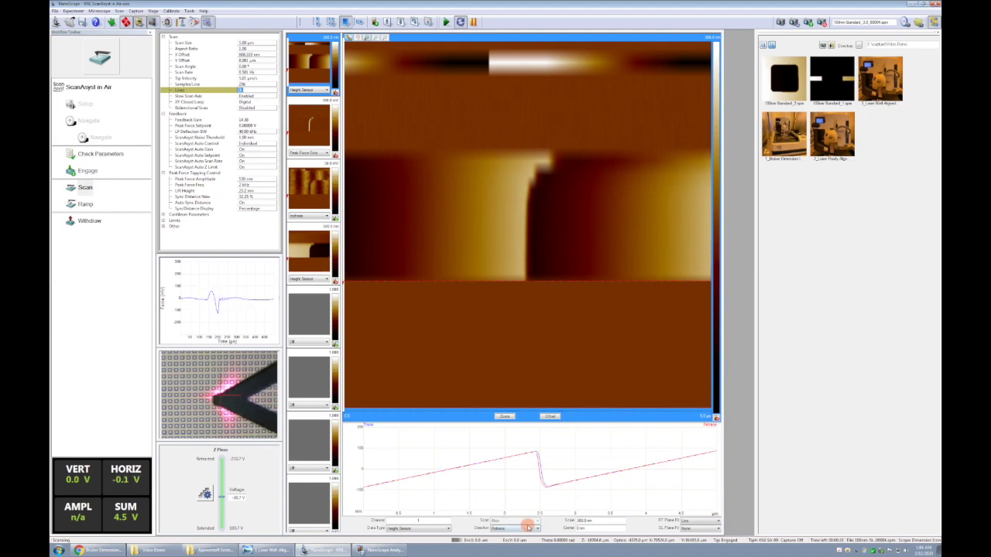
# - Offset the scan to a newly marked centre point on the image and execute the move
pyautogui.click(549, 416)
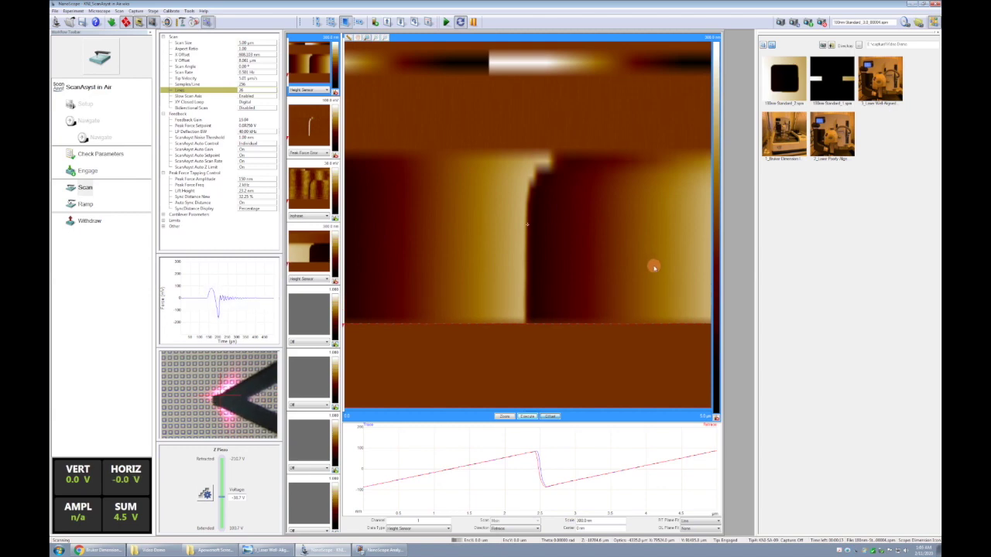
pyautogui.click(654, 267)
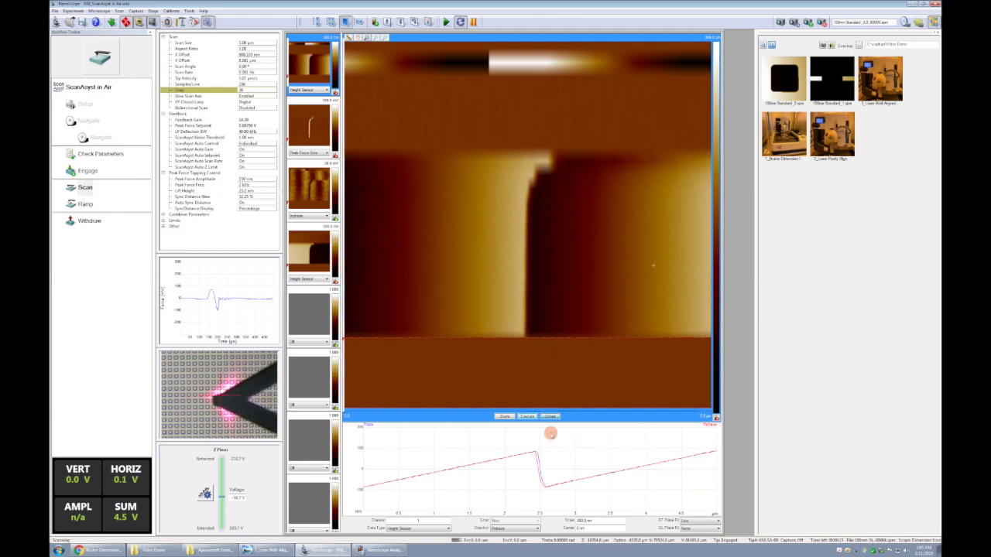
pyautogui.click(528, 417)
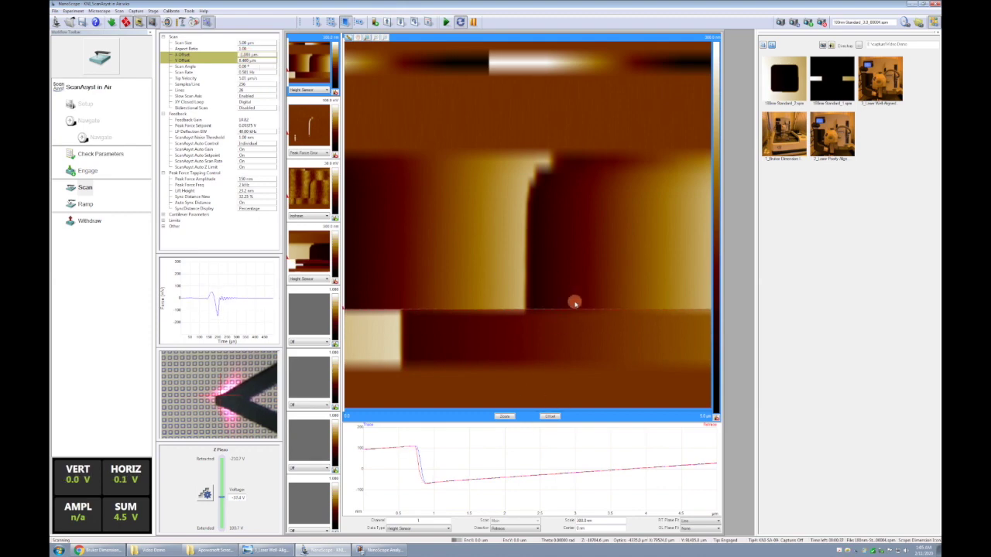
# - Set the scan size to 1 so the image covers a wider area of the etched box
pyautogui.click(250, 44)
pyautogui.write('1')
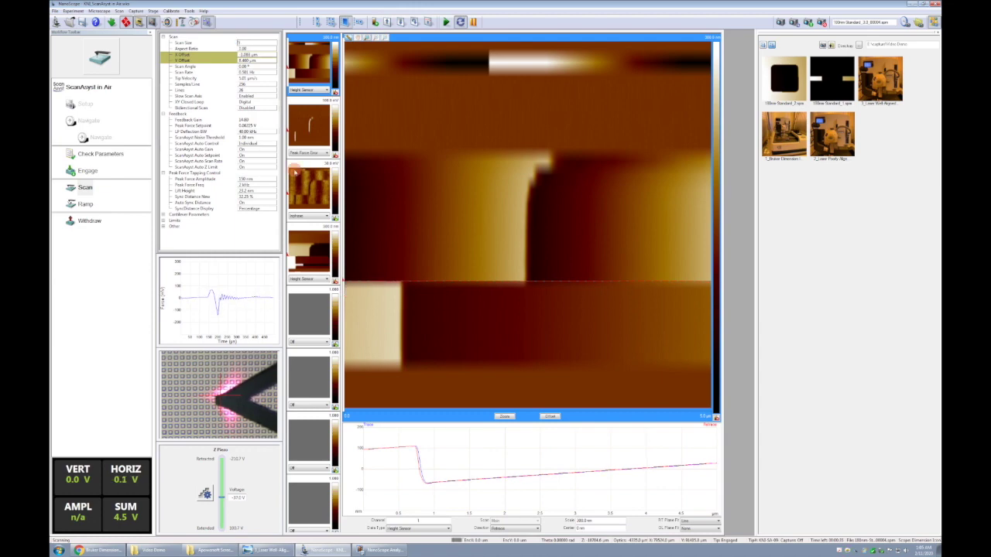
pyautogui.press('Return')
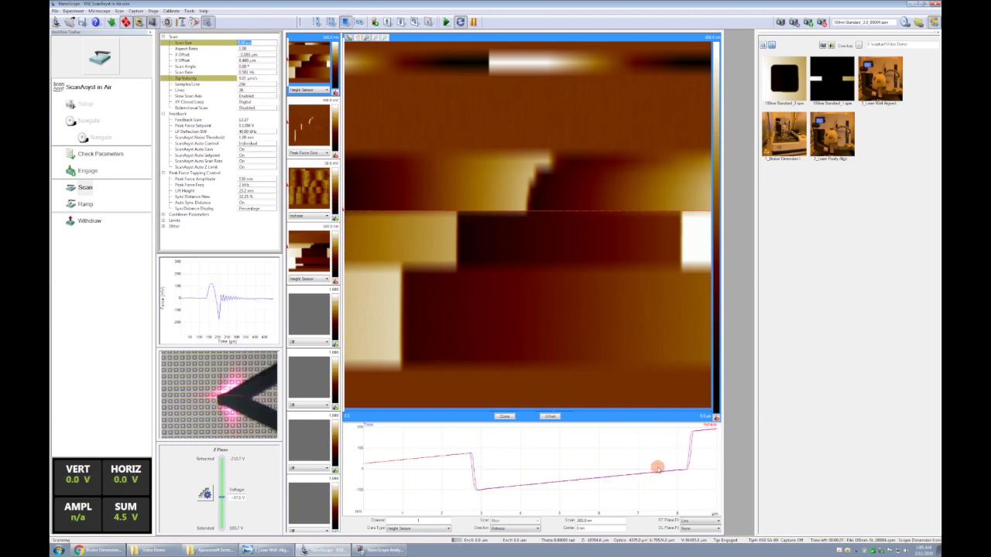
# - Move the scan offset to the middle of the dark etched box and execute it
pyautogui.click(549, 415)
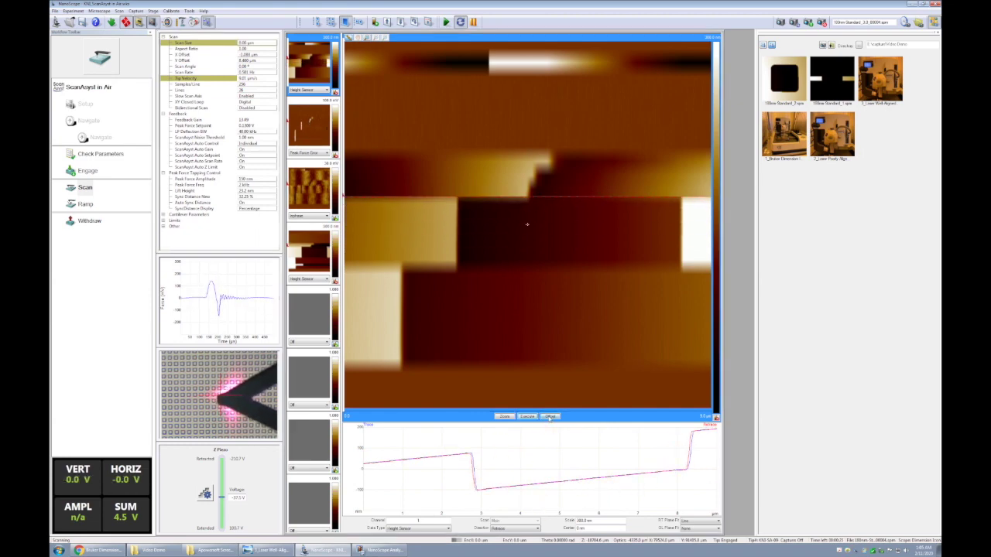
pyautogui.click(570, 243)
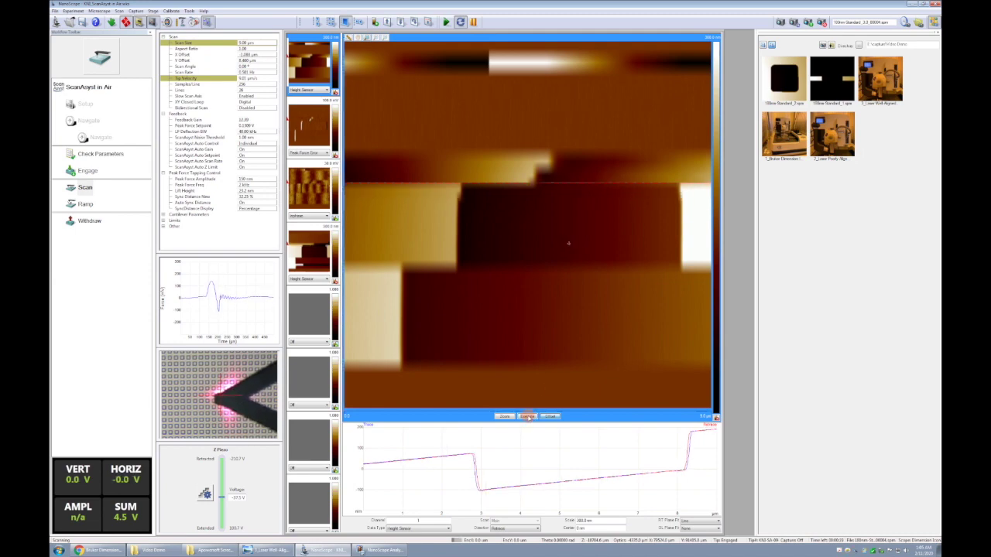
pyautogui.click(527, 416)
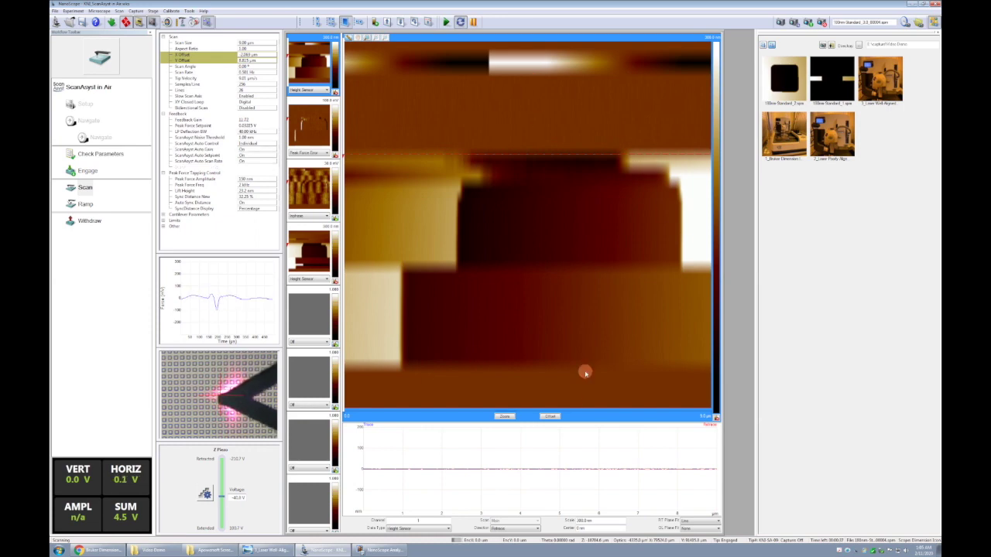
# - Set the aspect ratio to 10 for a thin strip scan across the box
pyautogui.click(255, 48)
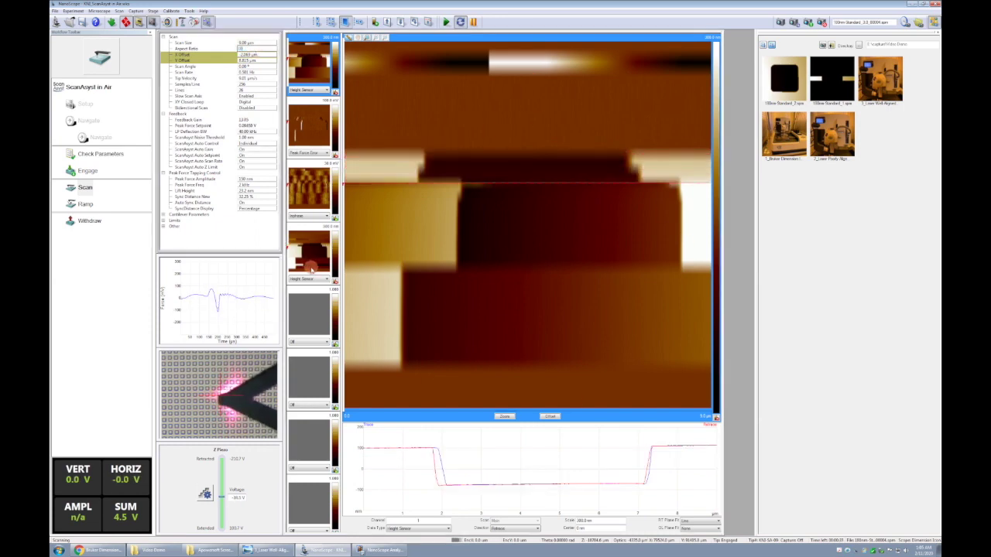
pyautogui.write('10')
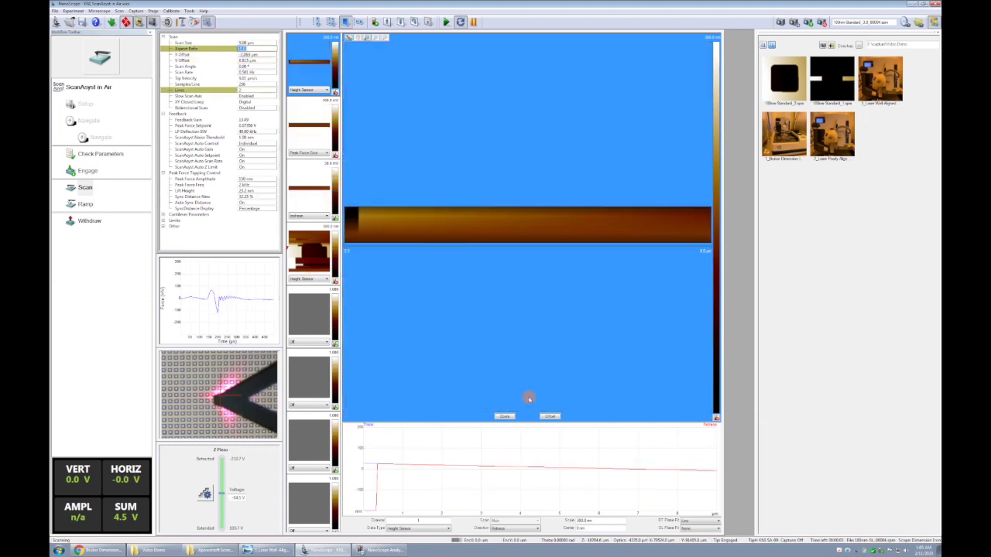
pyautogui.press('Return')
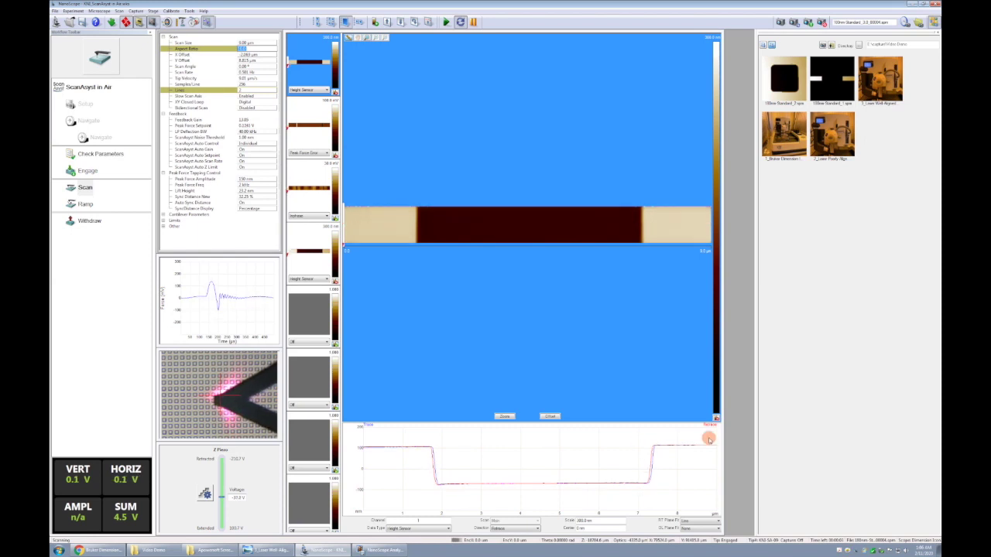
pyautogui.click(700, 521)
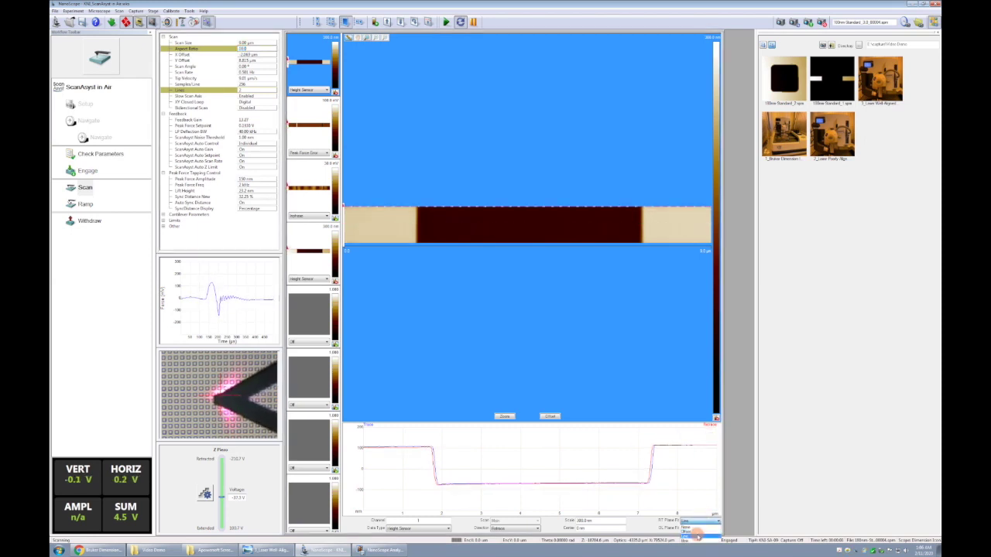
pyautogui.click(695, 530)
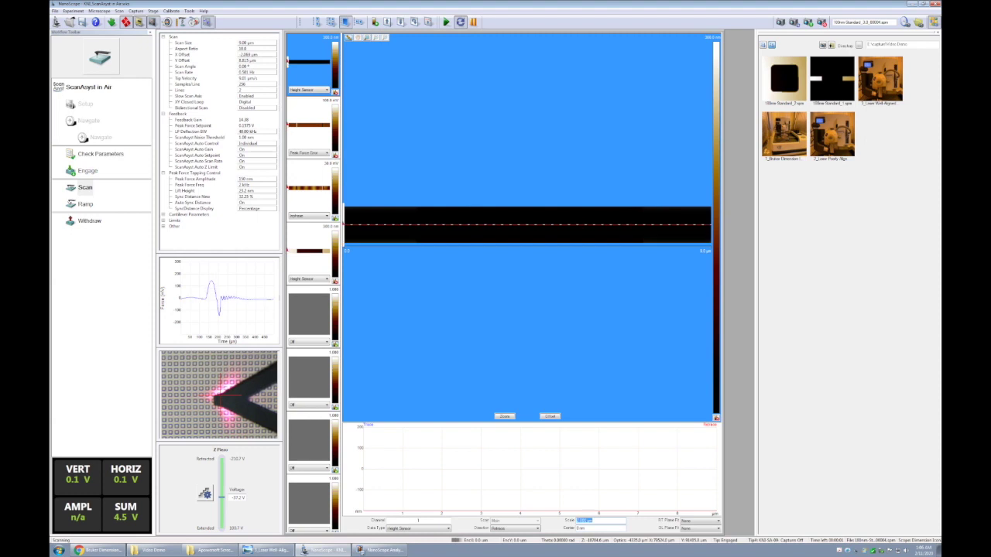
pyautogui.doubleClick(585, 519)
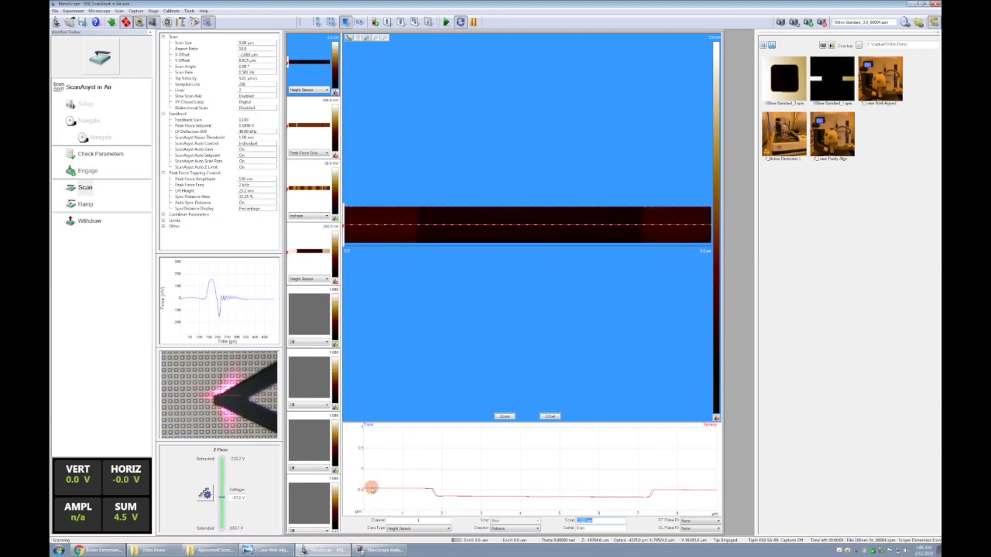
pyautogui.click(701, 521)
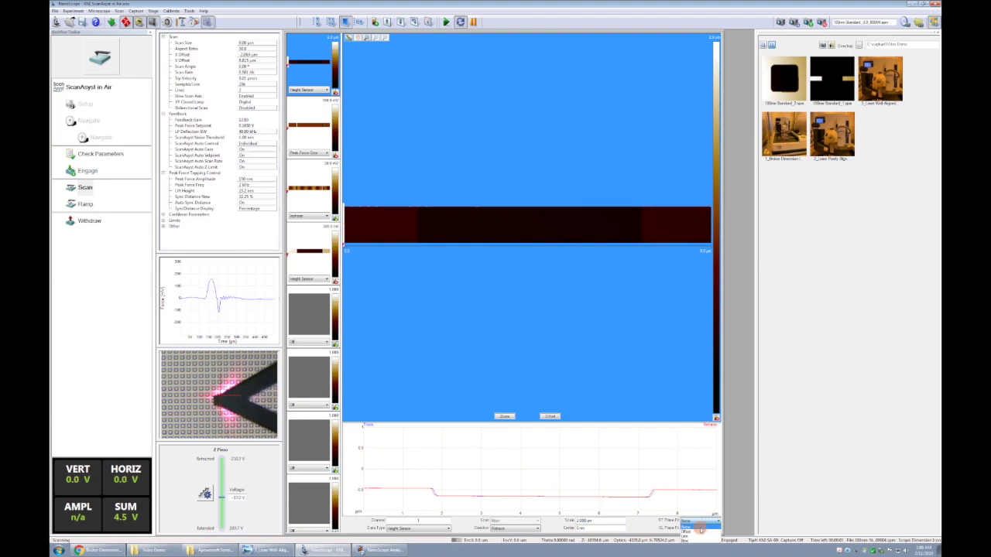
pyautogui.click(691, 525)
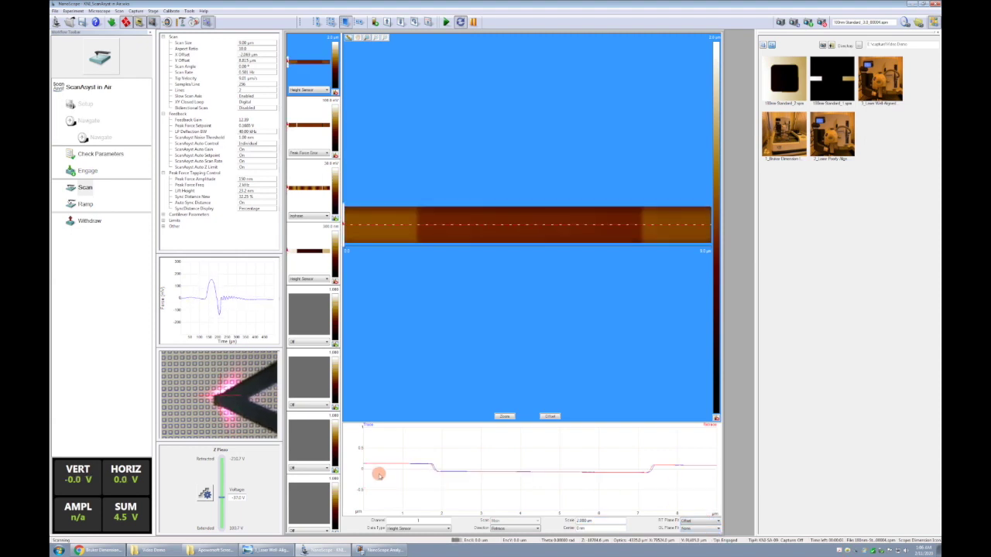
pyautogui.click(707, 523)
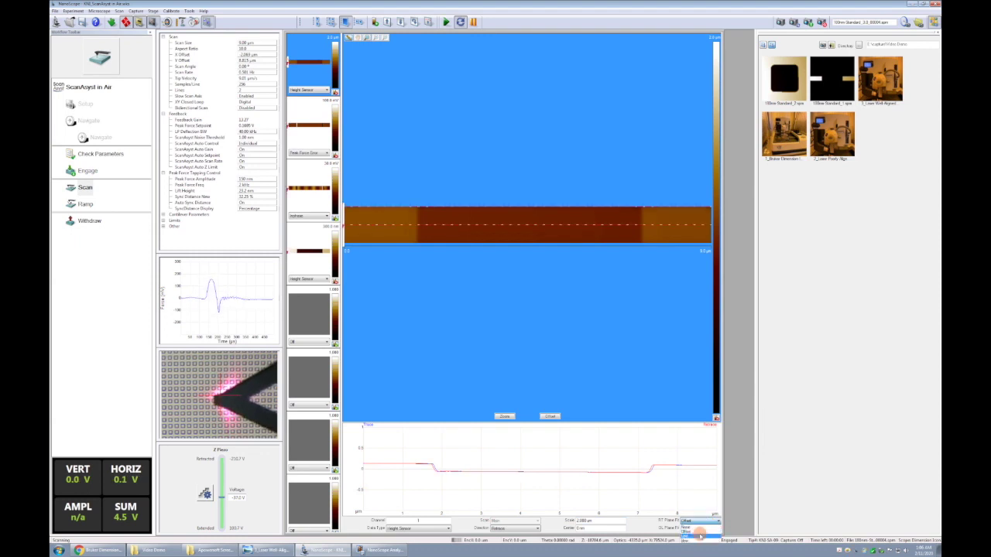
pyautogui.click(697, 533)
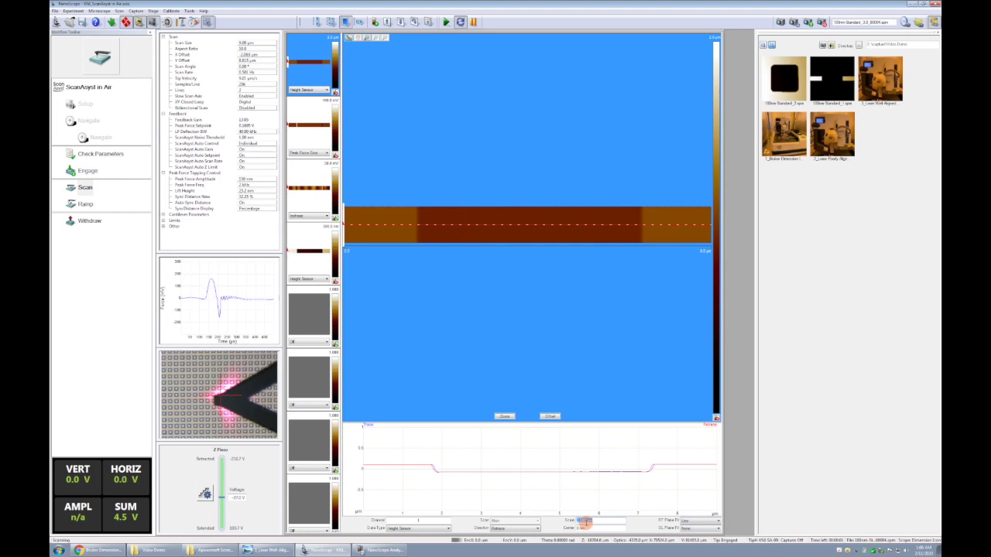
pyautogui.press('Return')
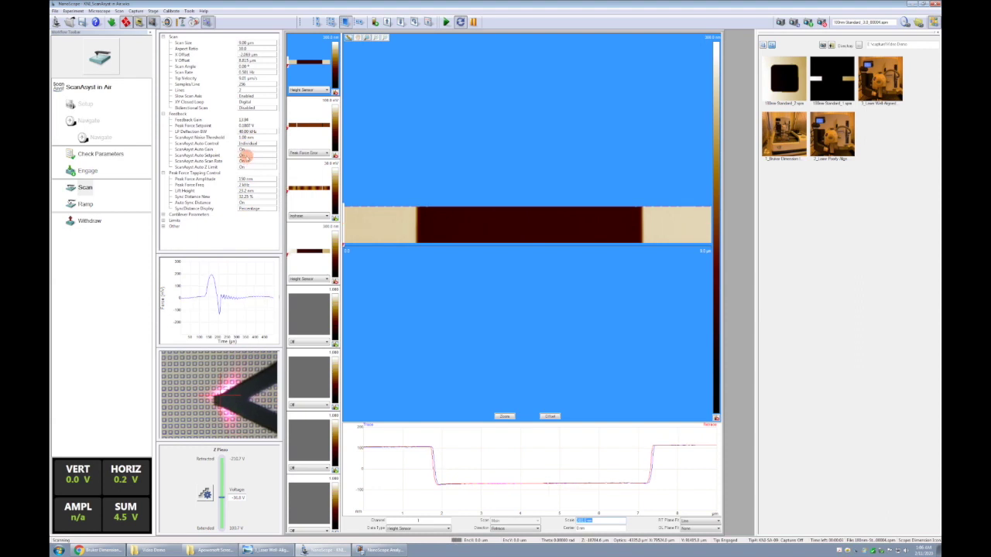
# - Set ScanAsyst Auto Setpoint to Off and select the Peak Force Setpoint field
pyautogui.click(247, 159)
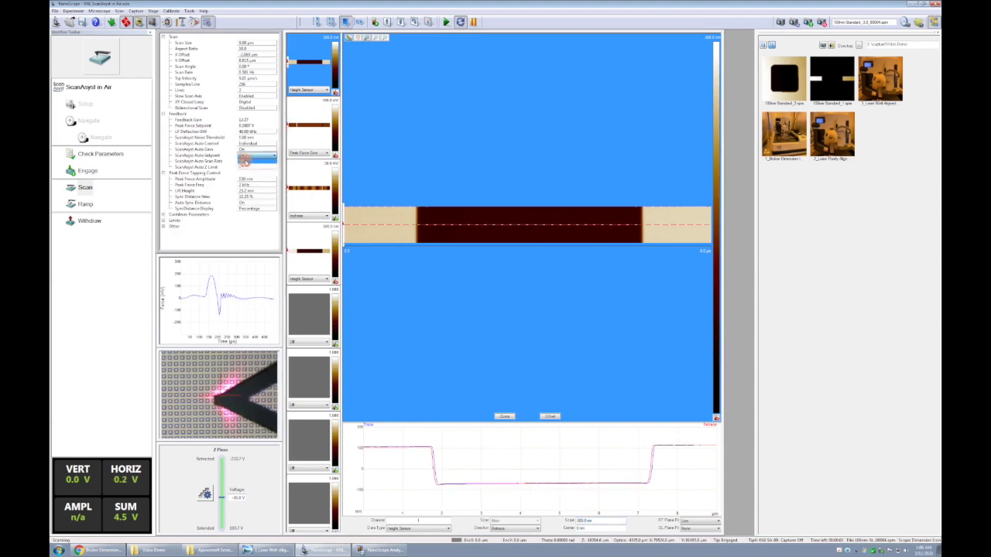
pyautogui.click(243, 162)
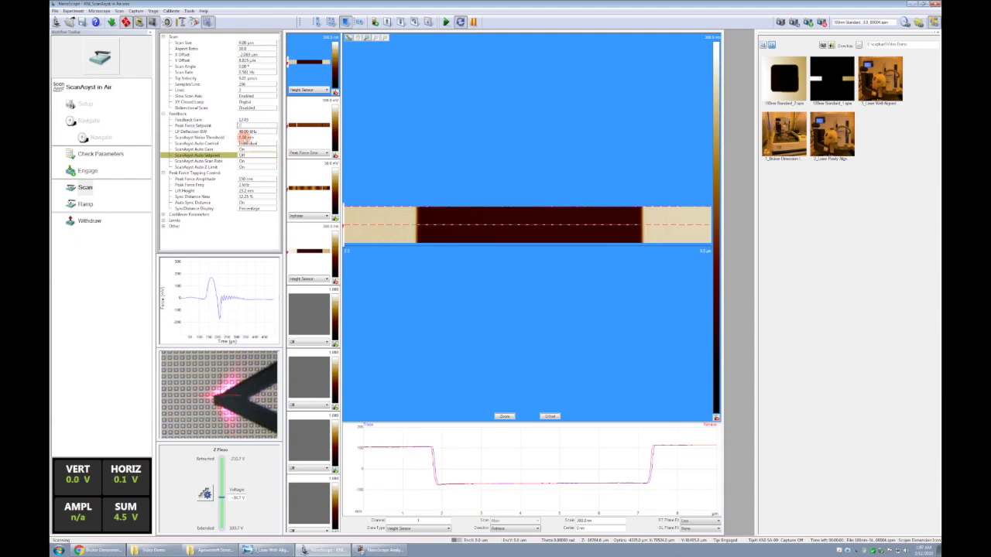
pyautogui.click(246, 126)
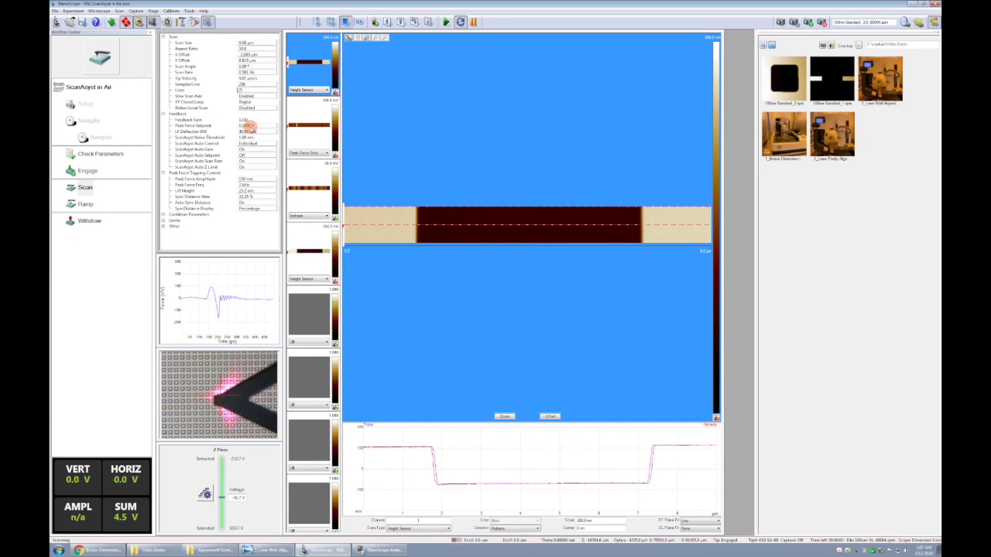
# - Adjust the Lines value and capture the strip scan to a new file
pyautogui.click(240, 90)
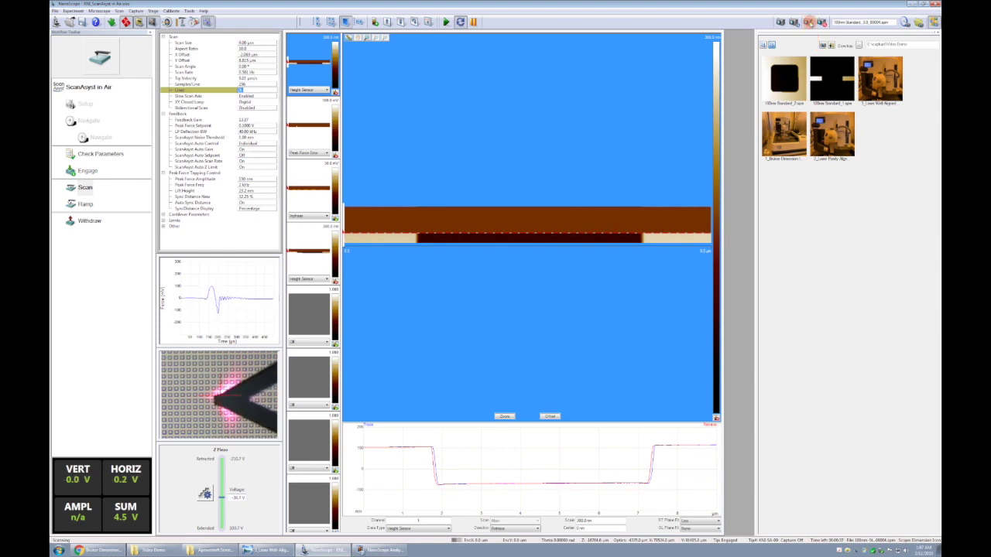
pyautogui.click(808, 21)
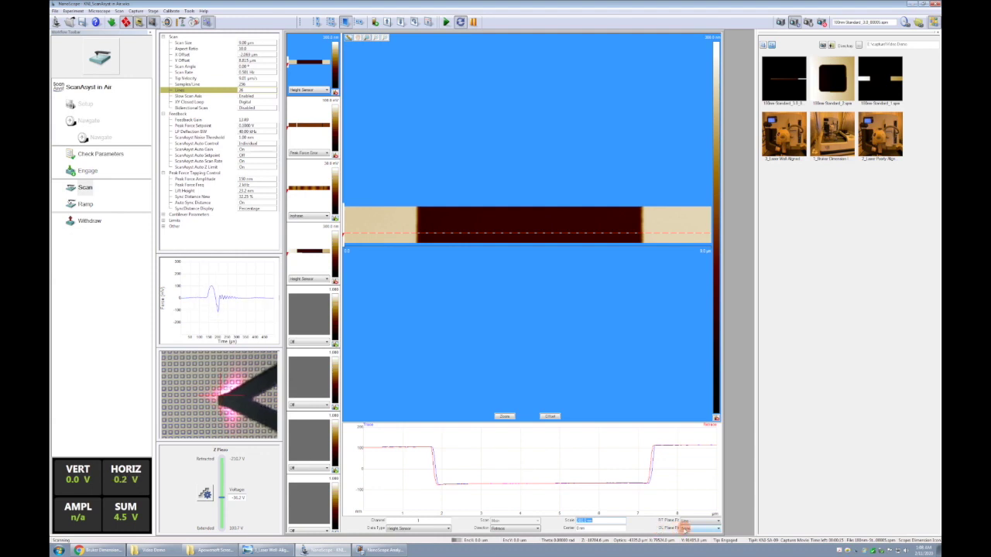
# - Check the Height Sensor, Peak Force Error and Inphase channels, ending back on Height Sensor
pyautogui.click(294, 267)
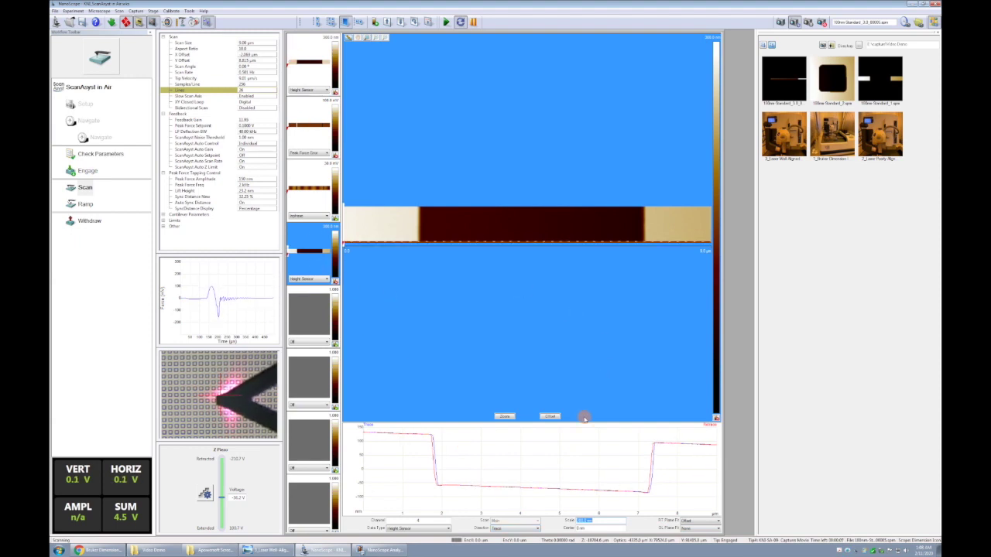
pyautogui.click(307, 130)
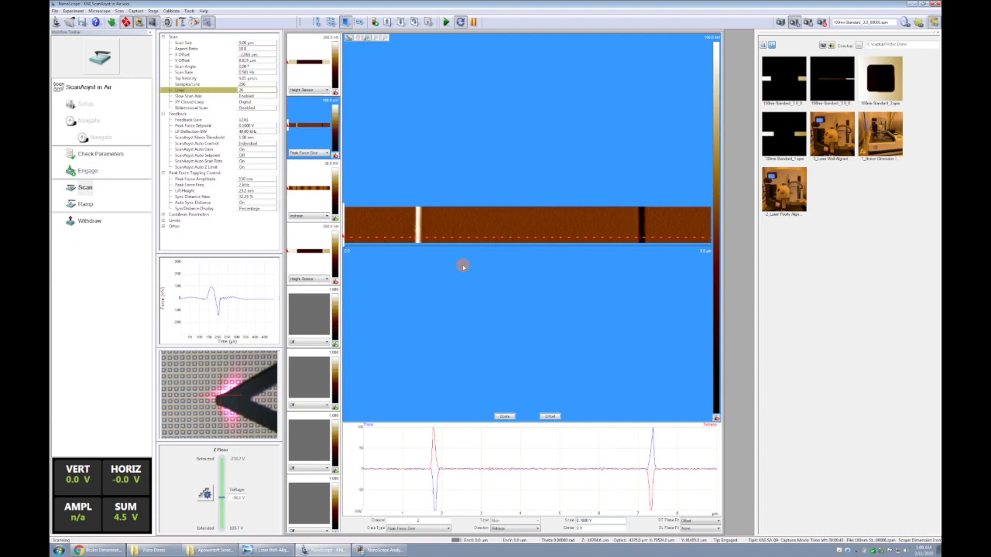
pyautogui.click(312, 186)
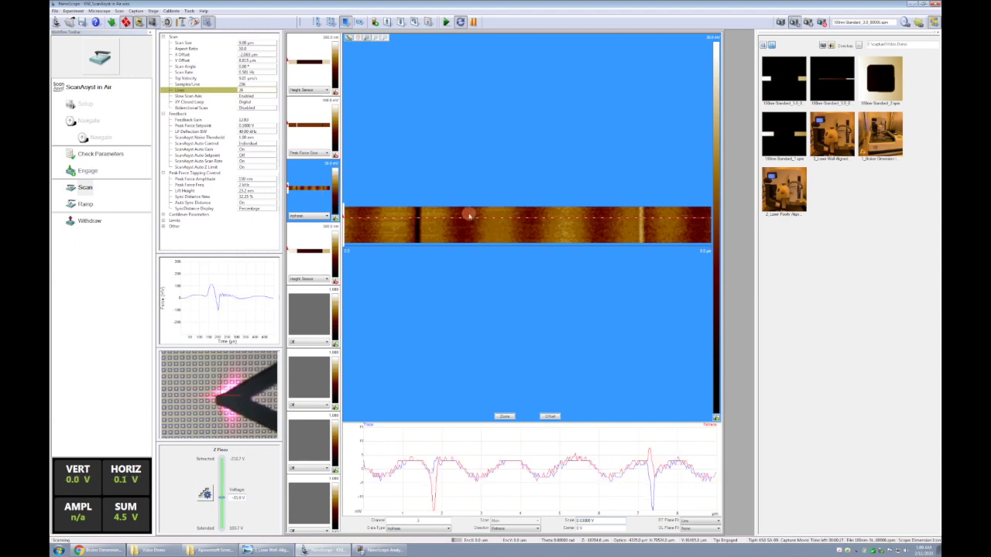
pyautogui.click(313, 69)
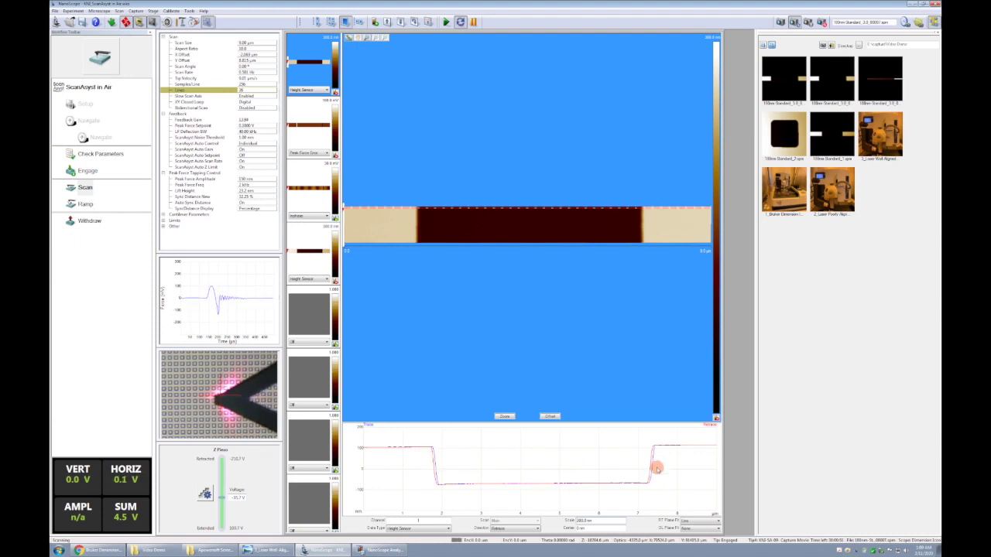
# - Raise the scan rate to about 1.5 Hz and select the newest captured image
pyautogui.click(261, 72)
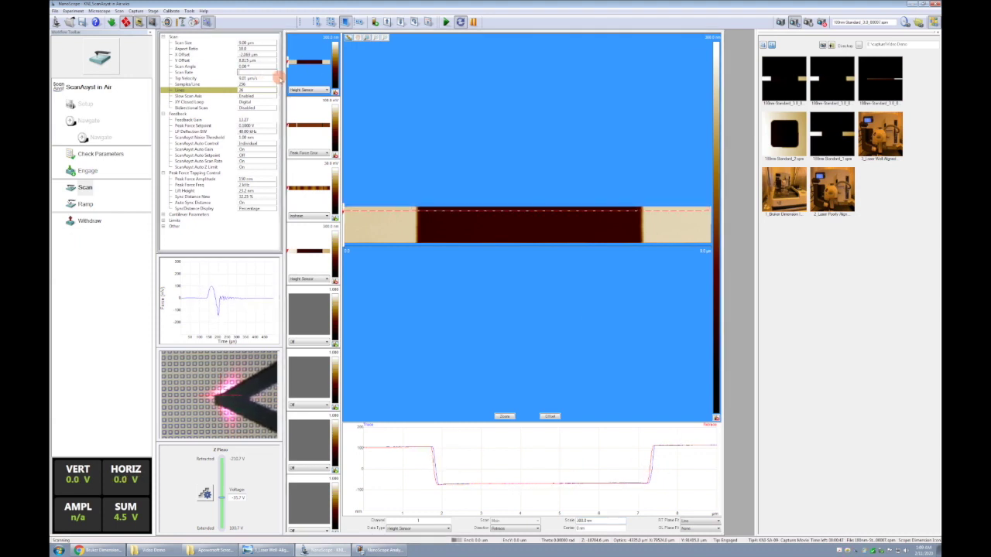
pyautogui.press('Return')
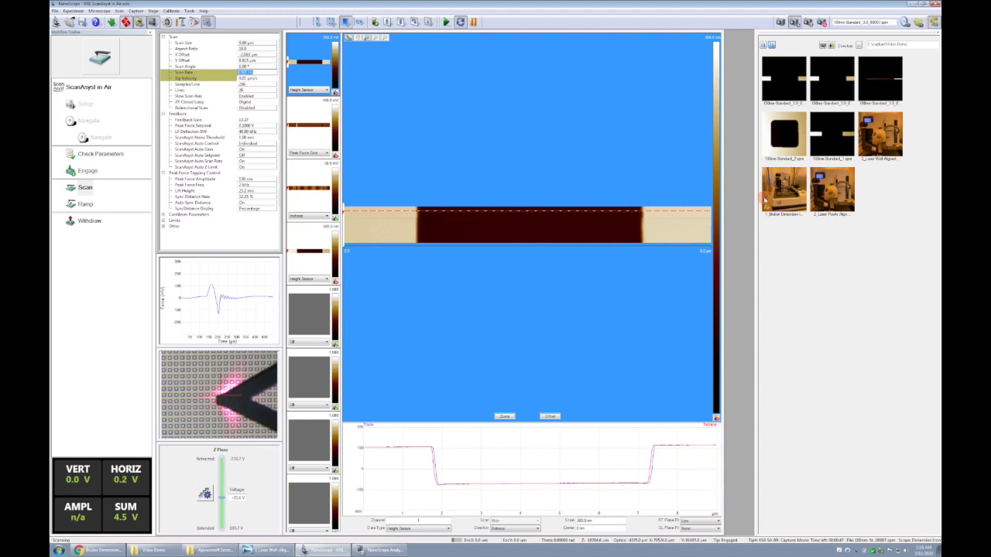
pyautogui.click(795, 82)
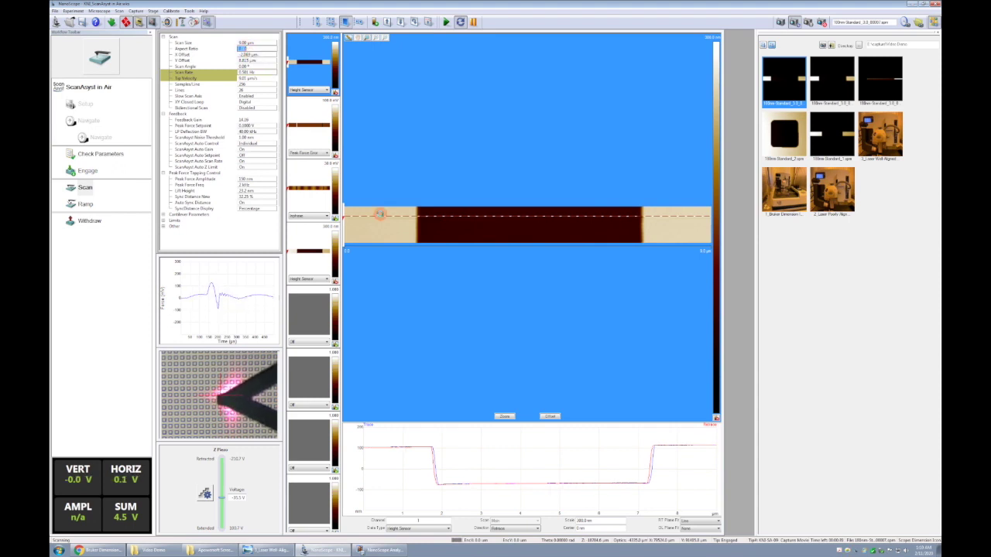
# - Rescan as a square 128-line frame at scan rate 1, then open the captured strip in Analysis
pyautogui.press('Return')
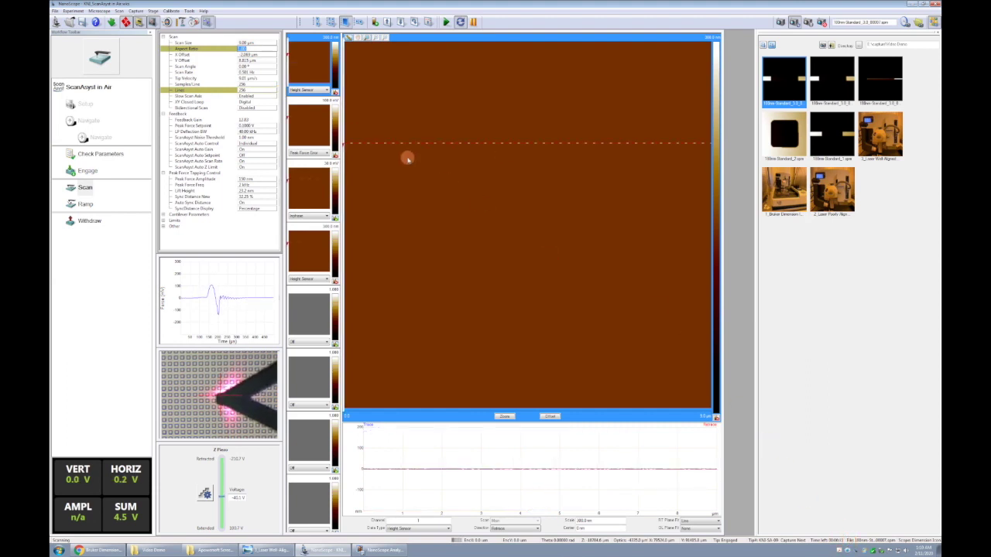
pyautogui.click(256, 85)
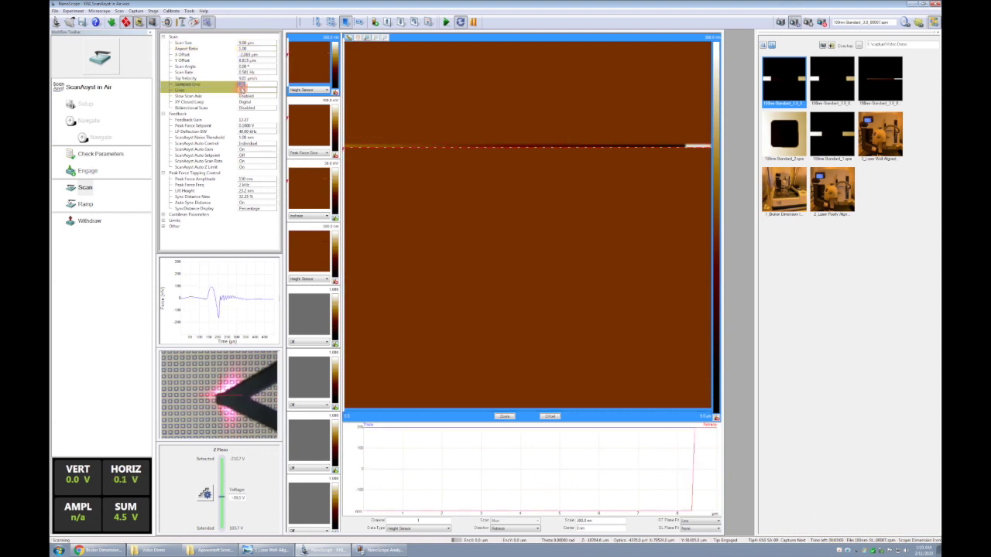
pyautogui.click(250, 72)
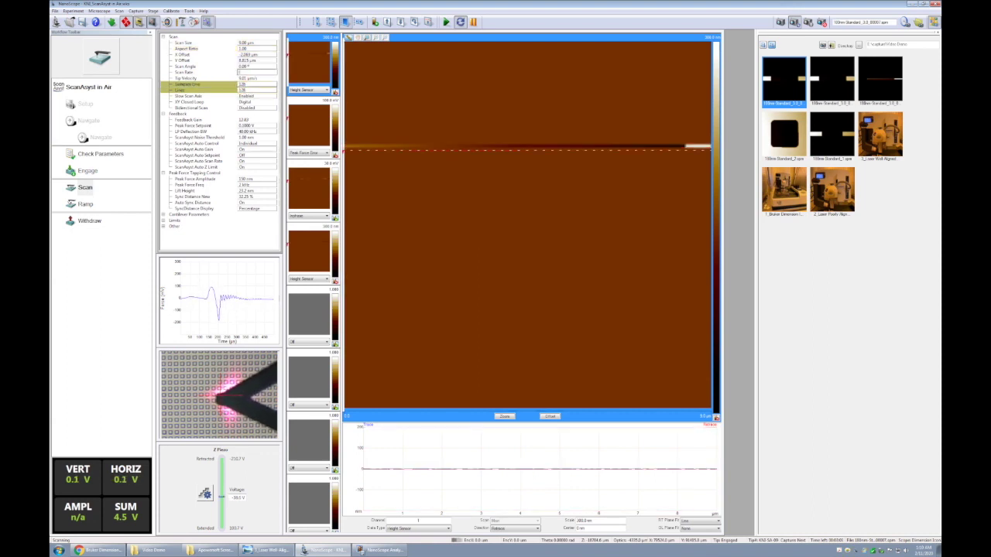
pyautogui.write('1')
pyautogui.press('Return')
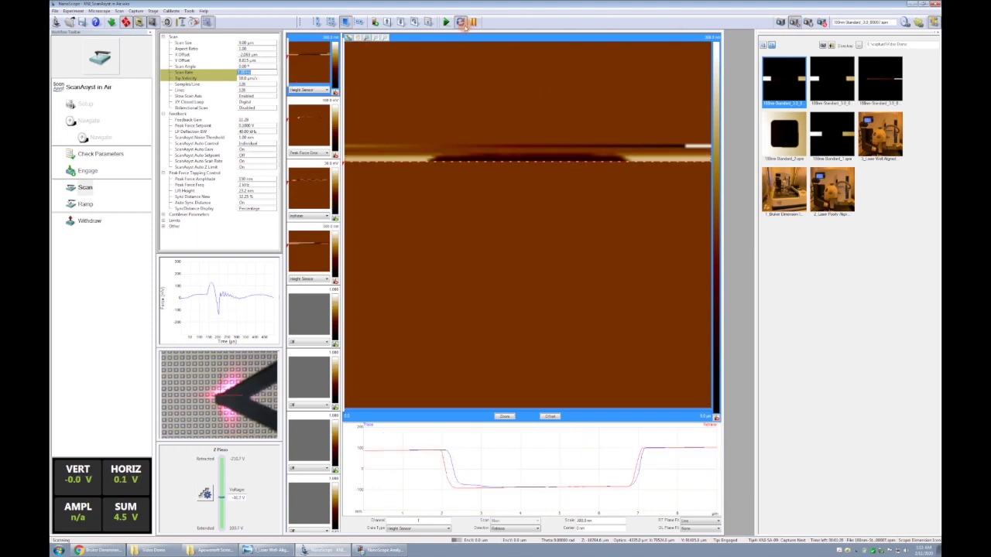
pyautogui.click(402, 21)
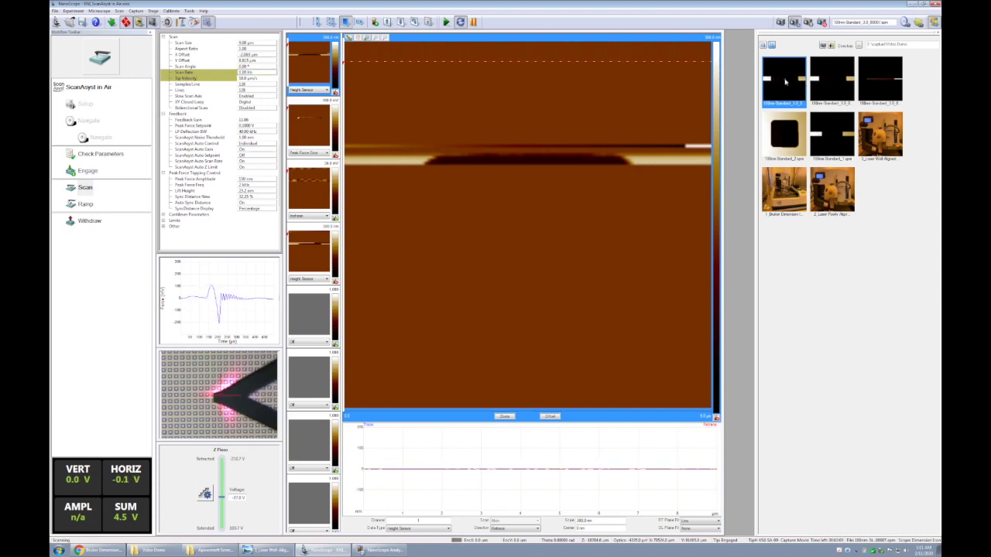
pyautogui.doubleClick(784, 79)
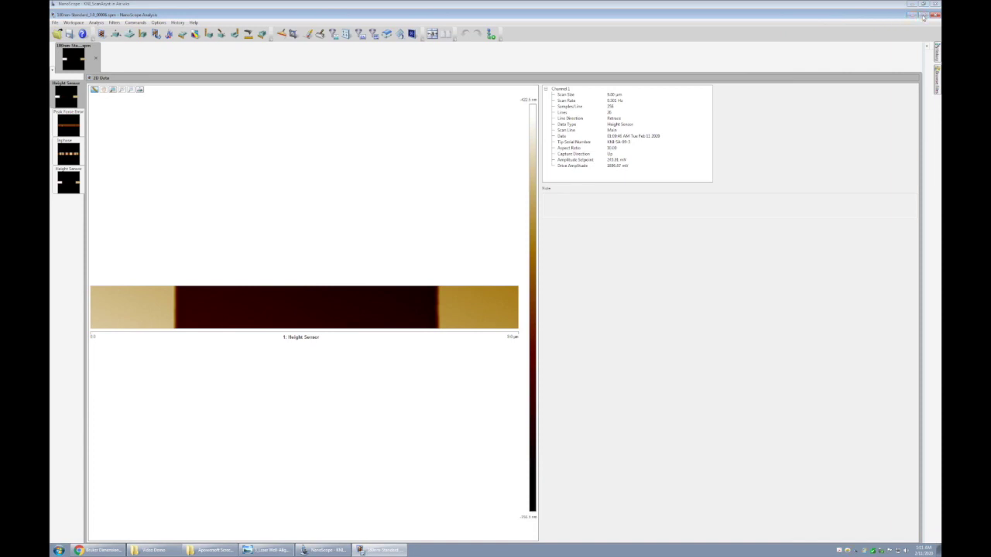
# - Maximize the NanoScope Analysis window showing the strip's Height Sensor image and scan parameters
pyautogui.click(922, 15)
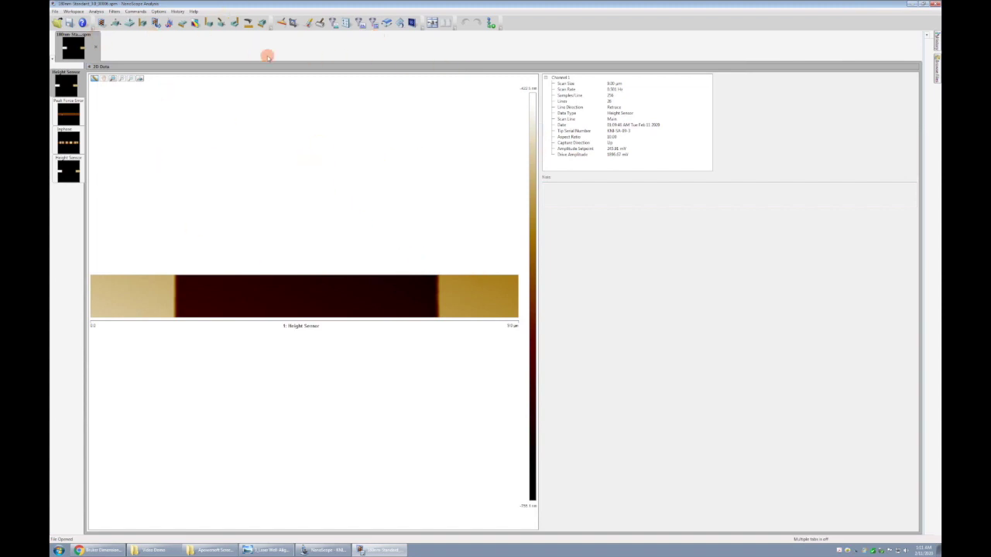
pyautogui.click(100, 22)
# - Show the box step as a 3D surface turned side-on, then bring up Plane Fit
pyautogui.click(120, 24)
pyautogui.moveTo(332, 261); pyautogui.dragTo(380, 191)
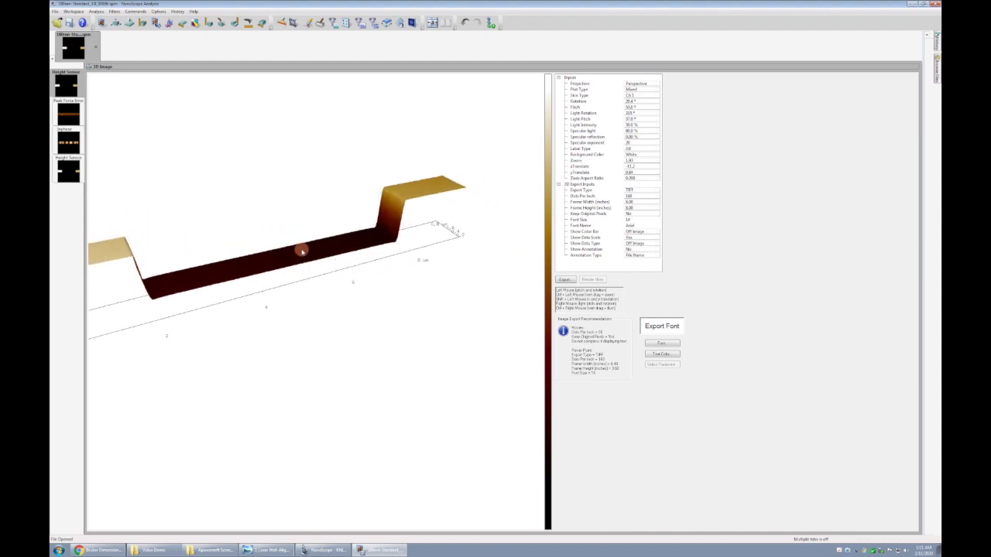
pyautogui.moveTo(301, 250); pyautogui.dragTo(397, 230)
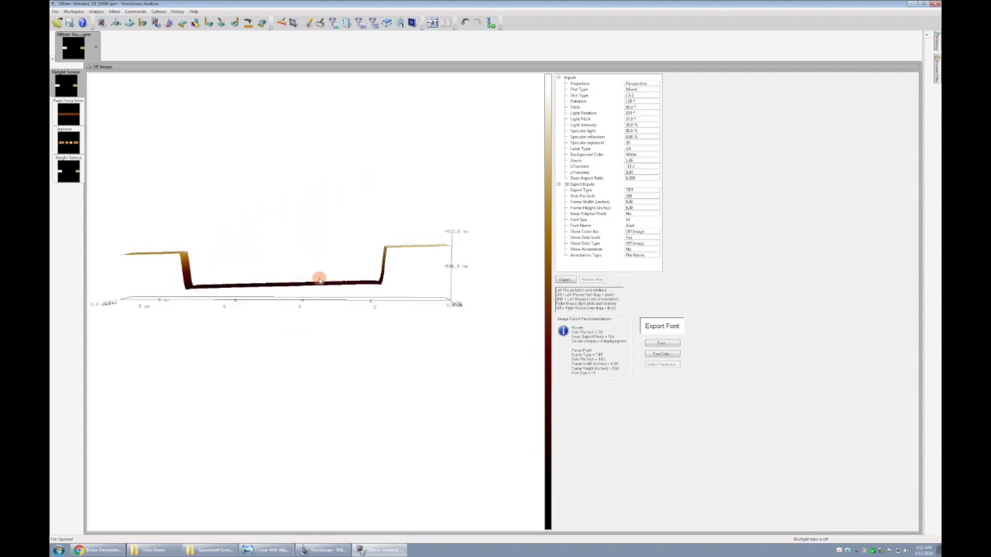
pyautogui.moveTo(318, 278); pyautogui.dragTo(377, 122)
pyautogui.click(388, 21)
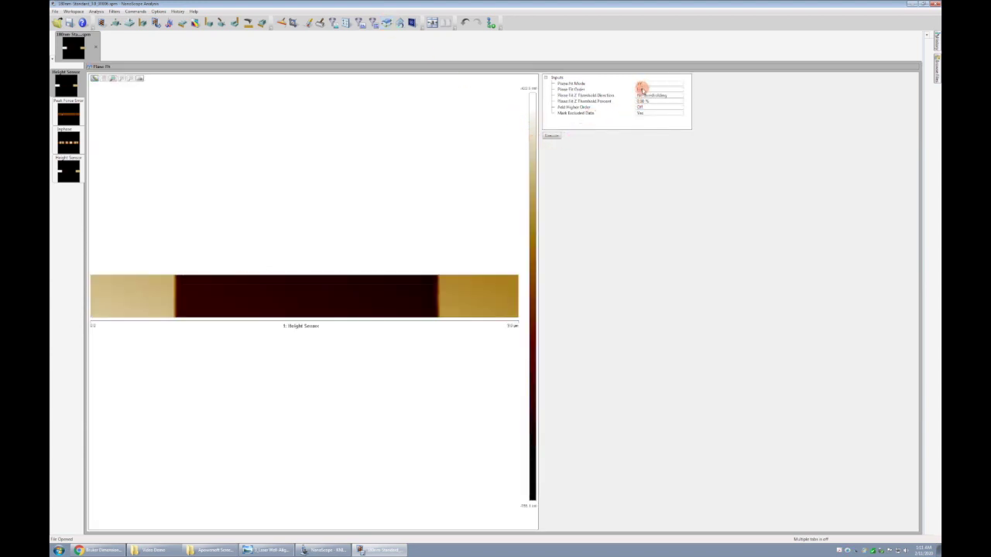
# - Run the plane fit on the height image and inspect the result in a rotated 3D view
pyautogui.click(551, 136)
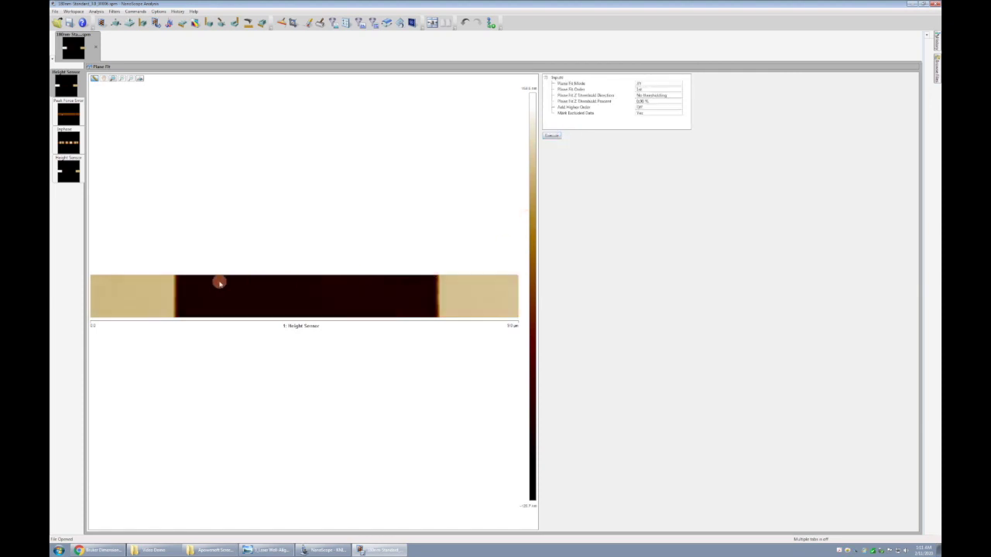
pyautogui.click(118, 23)
pyautogui.moveTo(316, 281); pyautogui.dragTo(288, 269)
# - Re-run the plane fit with the raised top surfaces at both ends as reference regions
pyautogui.click(387, 24)
pyautogui.click(464, 24)
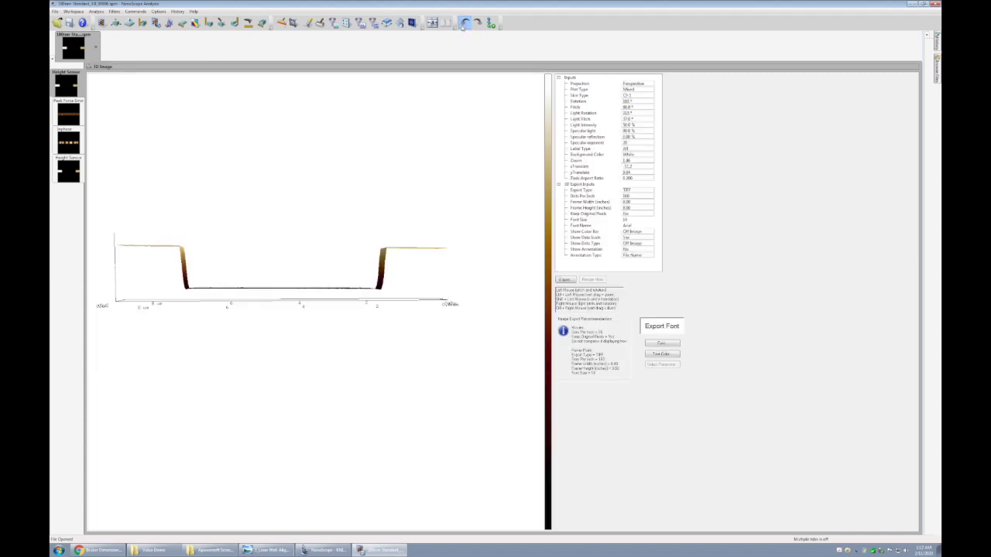
pyautogui.click(464, 24)
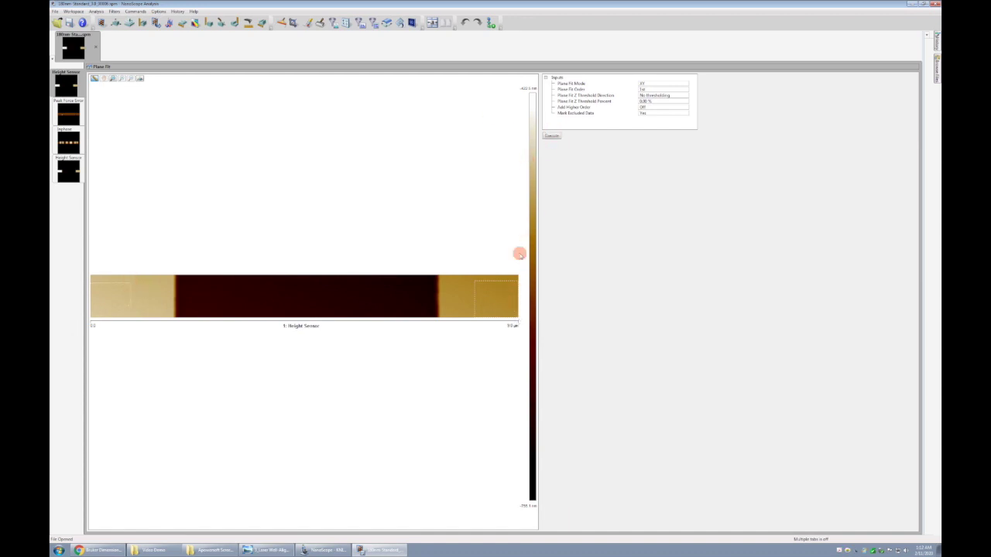
pyautogui.click(551, 135)
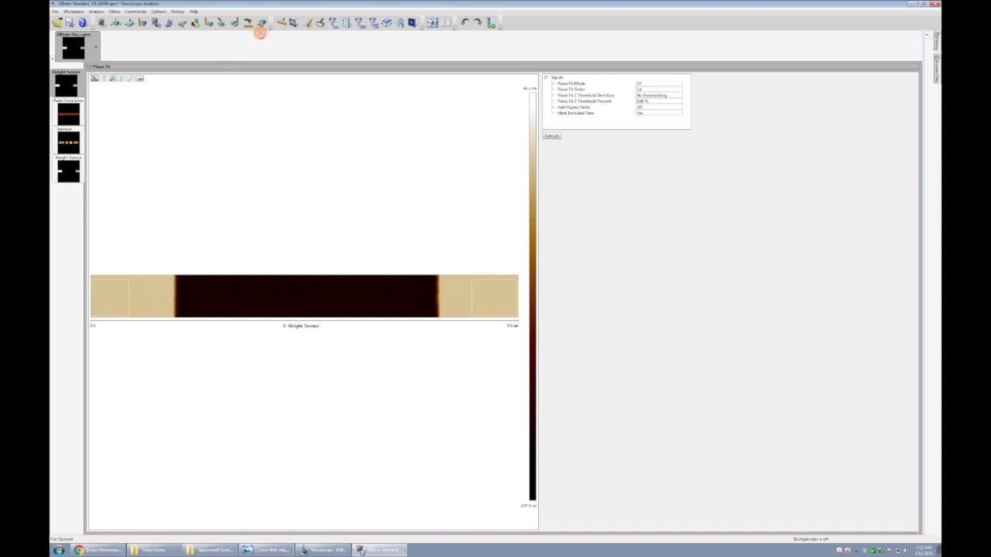
# - Draw a section line across the box with markers on the top surface and box floor
pyautogui.click(222, 24)
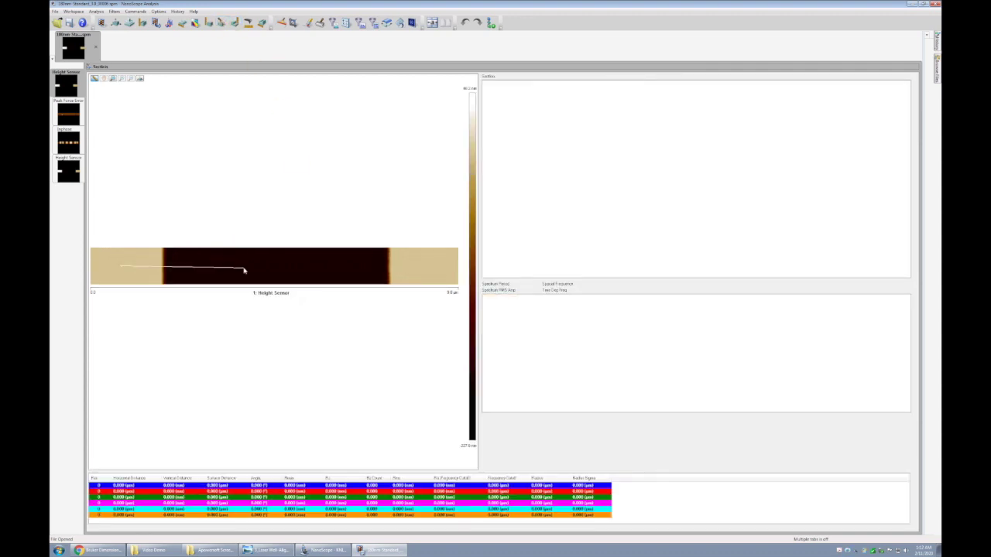
pyautogui.moveTo(244, 270); pyautogui.dragTo(423, 264)
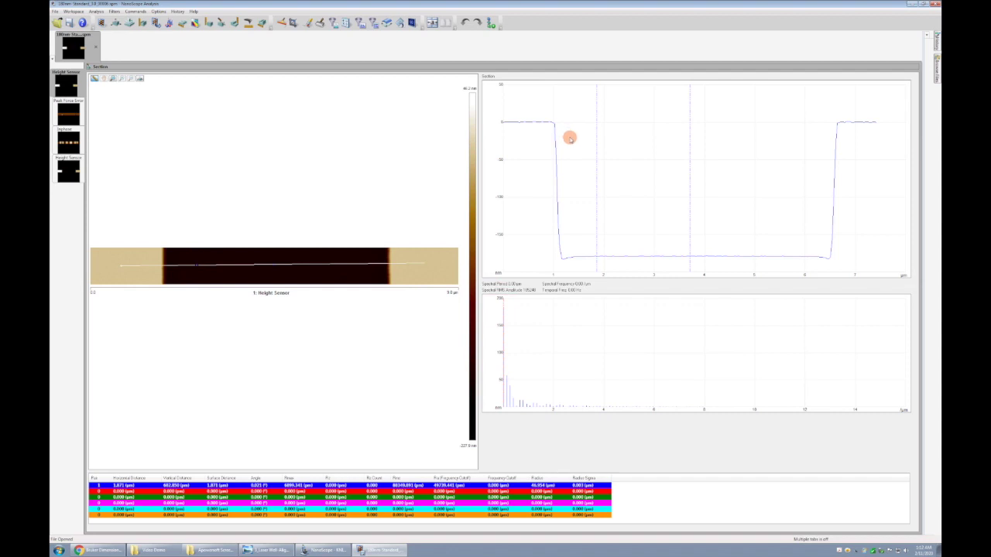
pyautogui.moveTo(593, 140); pyautogui.dragTo(524, 144)
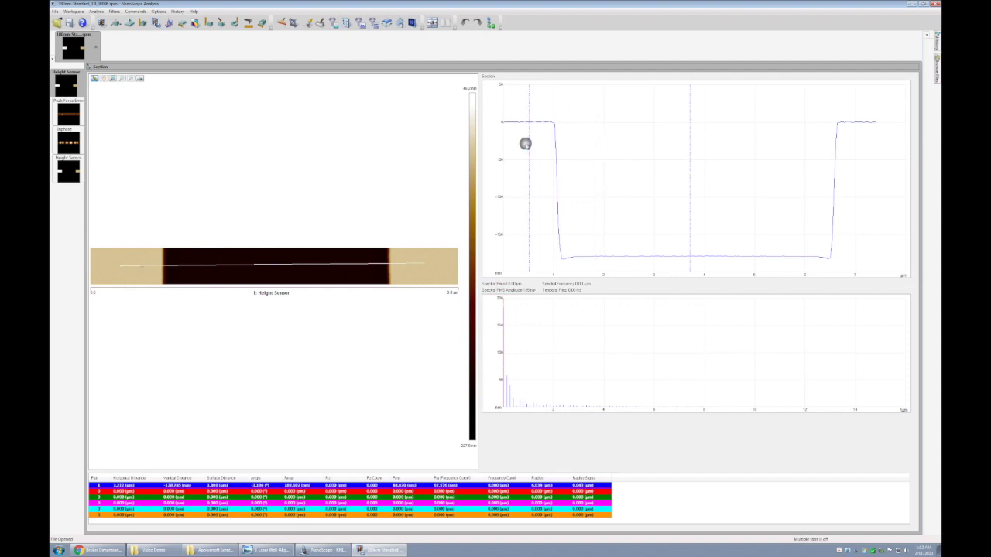
pyautogui.moveTo(692, 220); pyautogui.dragTo(666, 222)
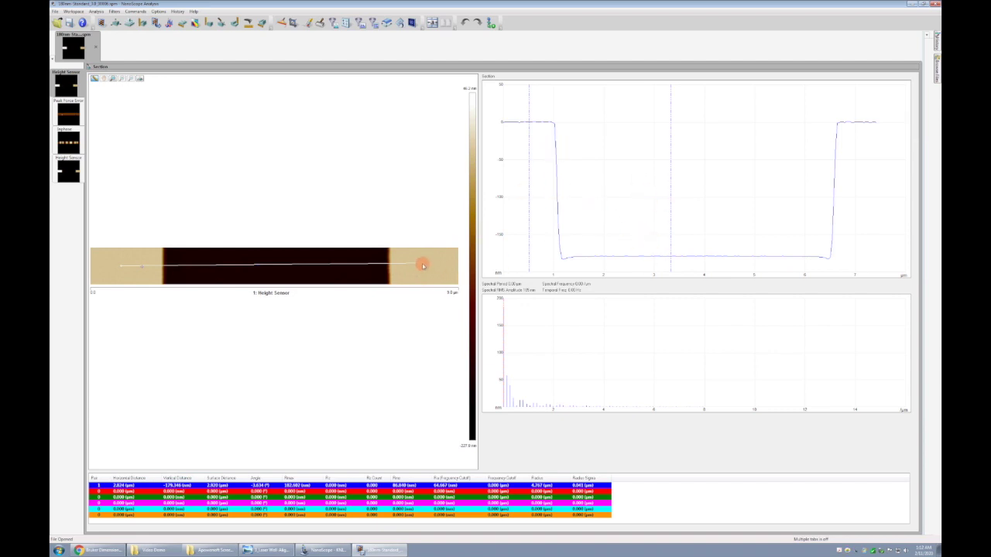
# - Replace the slanted line with a horizontal section and reset the markers on top and floor
pyautogui.rightClick(346, 266)
pyautogui.click(365, 272)
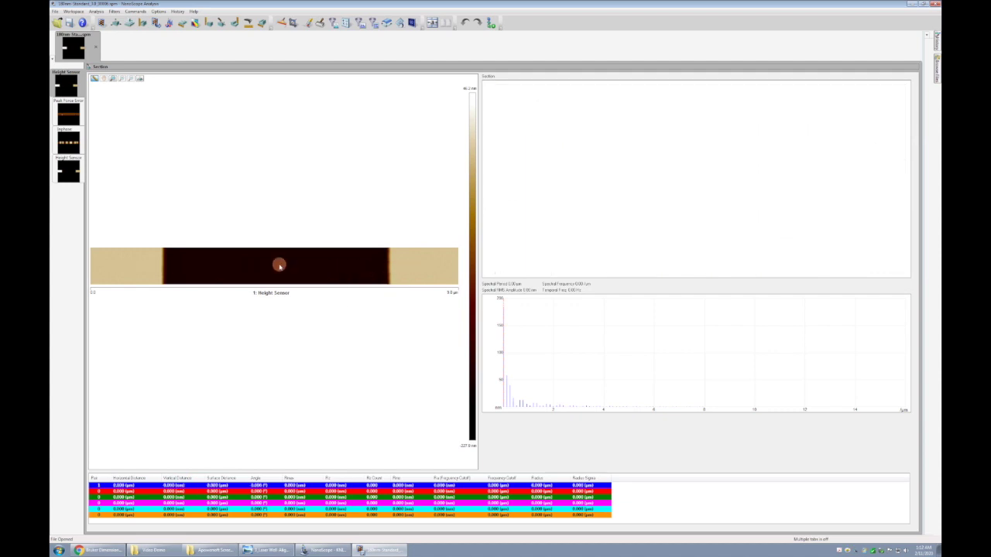
pyautogui.rightClick(279, 265)
pyautogui.click(305, 285)
pyautogui.click(279, 267)
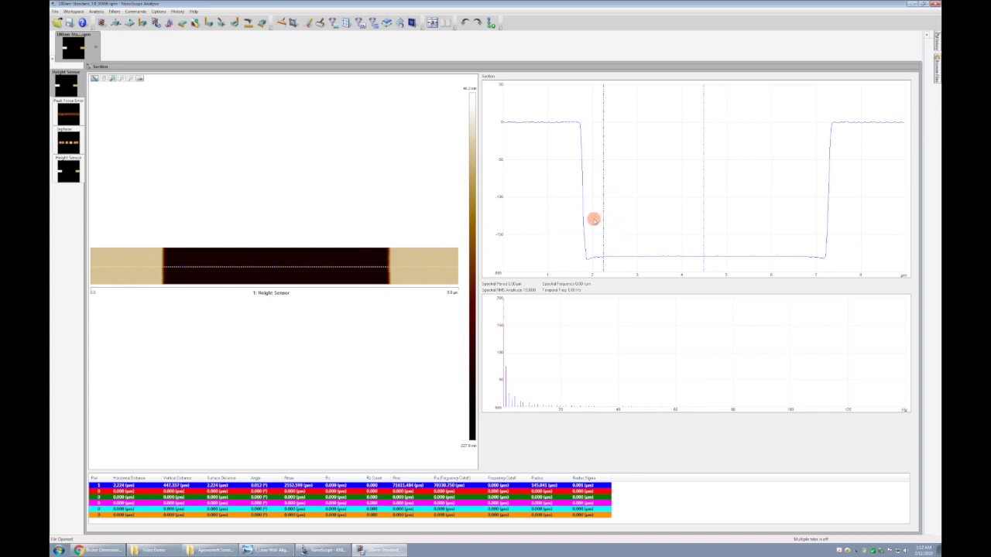
pyautogui.moveTo(601, 220); pyautogui.dragTo(530, 224)
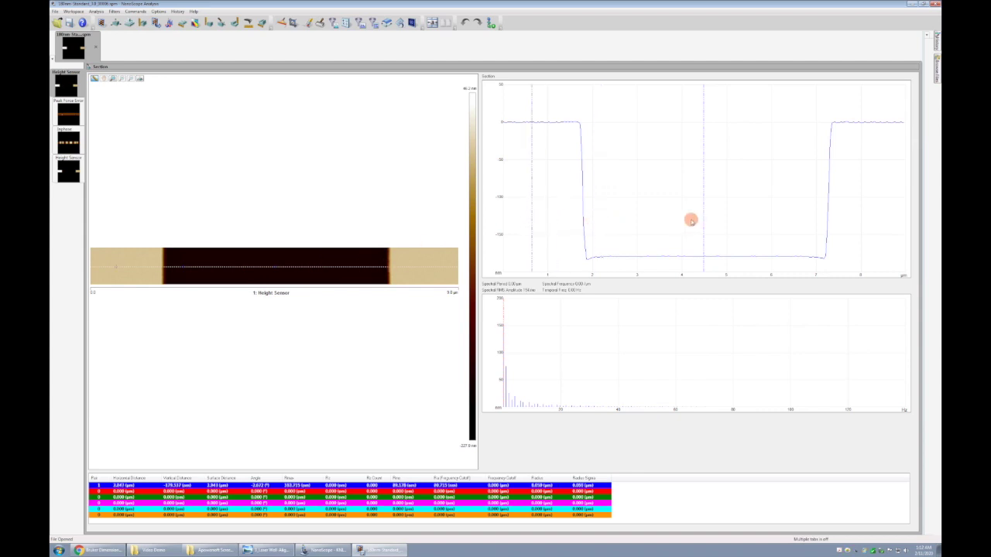
pyautogui.moveTo(702, 218); pyautogui.dragTo(700, 222)
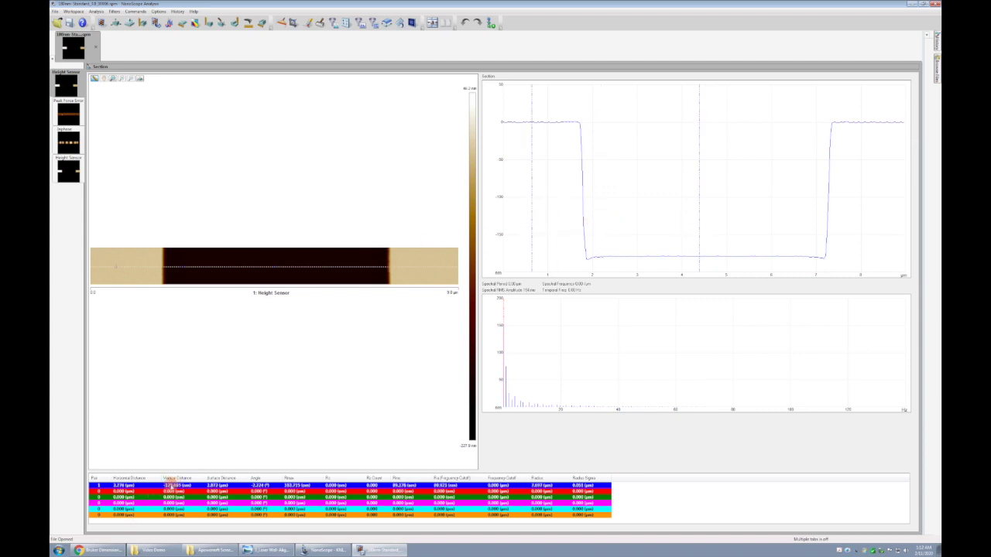
pyautogui.rightClick(310, 266)
# - Replace the section line with a rotating box section drawn across the etched step
pyautogui.click(323, 270)
pyautogui.click(281, 269)
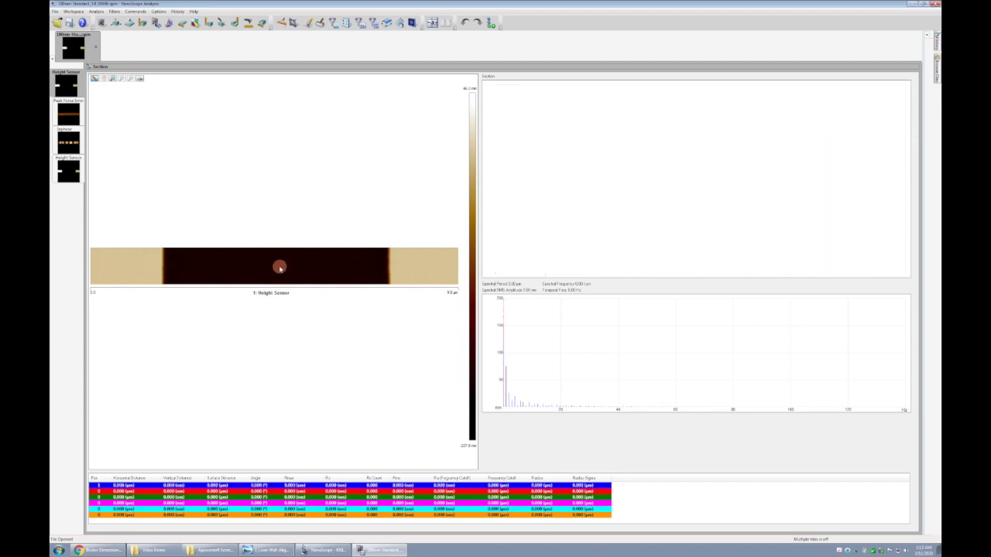
pyautogui.rightClick(280, 268)
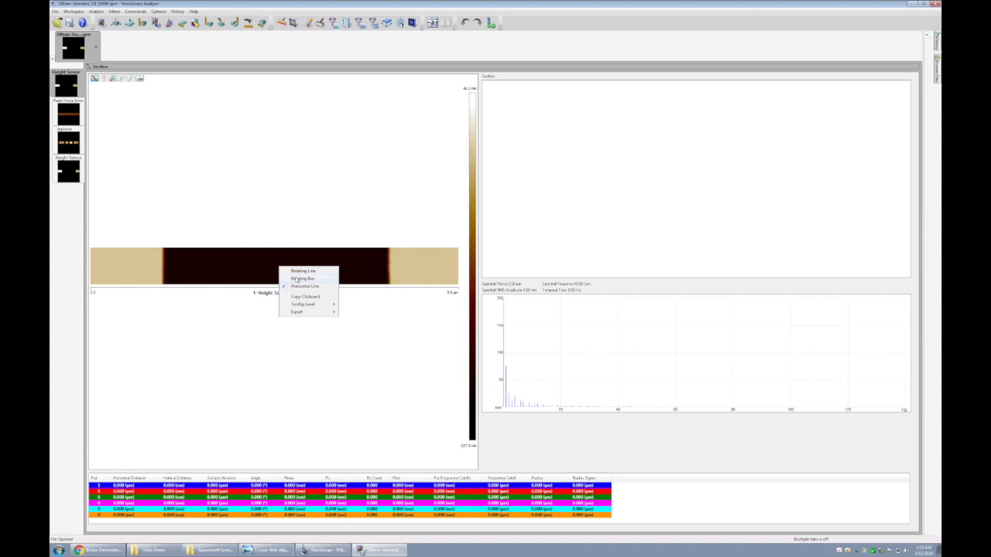
pyautogui.click(287, 269)
pyautogui.moveTo(281, 267); pyautogui.dragTo(441, 252)
pyautogui.moveTo(367, 264); pyautogui.dragTo(361, 266)
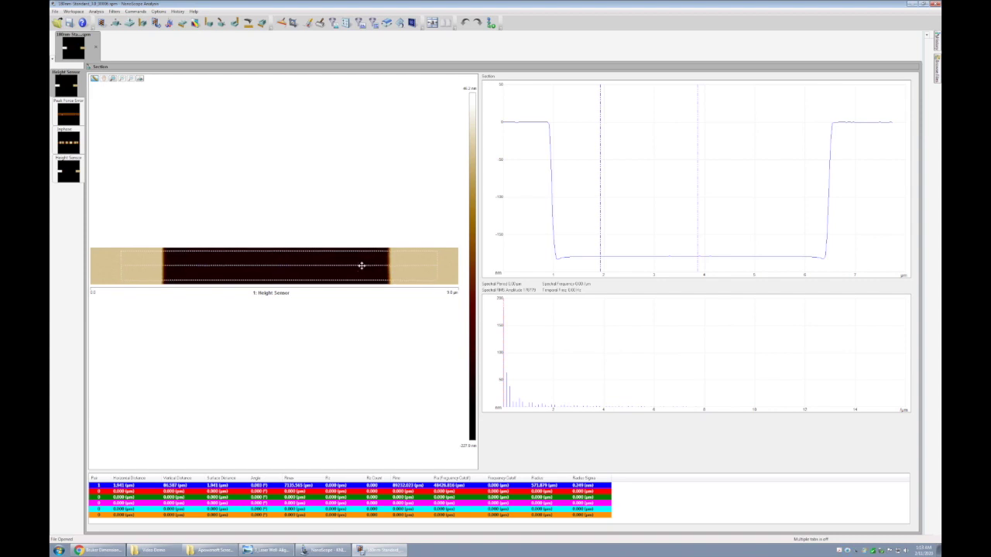
# - Place the profile markers on the top and floor levels and adjust the box, measuring a -179.209 nm drop
pyautogui.click(527, 216)
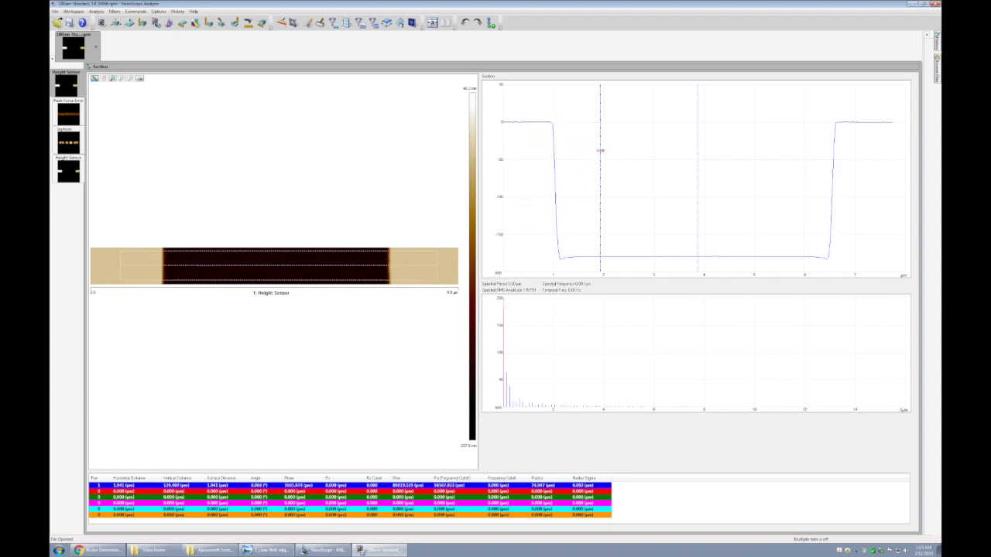
pyautogui.moveTo(601, 150); pyautogui.dragTo(521, 156)
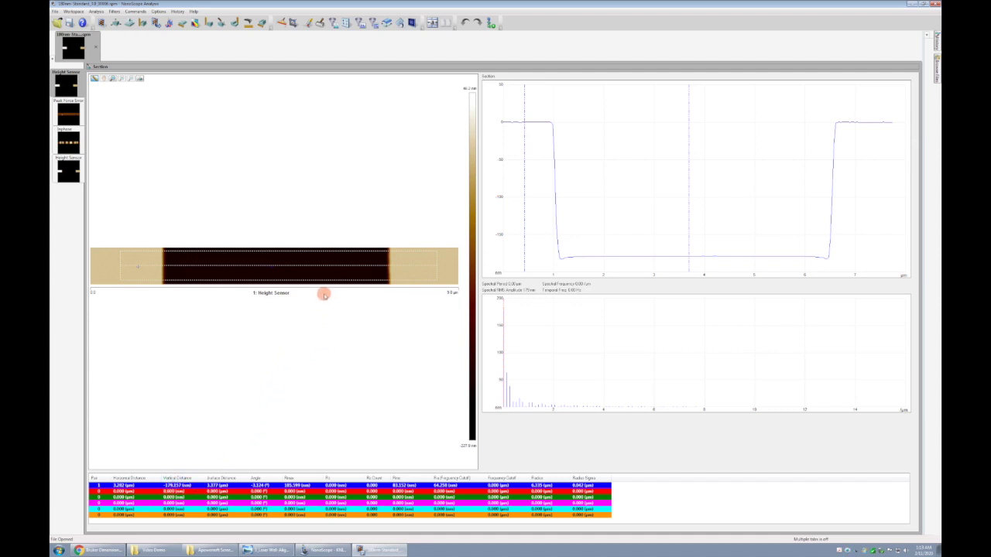
pyautogui.moveTo(308, 253); pyautogui.dragTo(437, 260)
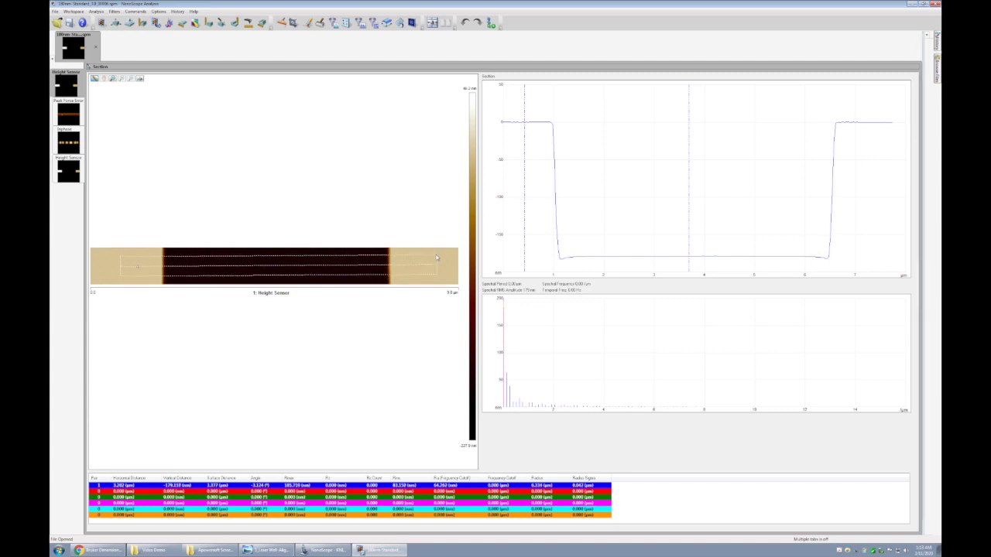
pyautogui.moveTo(391, 256)
pyautogui.mouseDown()
pyautogui.moveTo(217, 253)
pyautogui.moveTo(270, 279)
pyautogui.mouseUp()
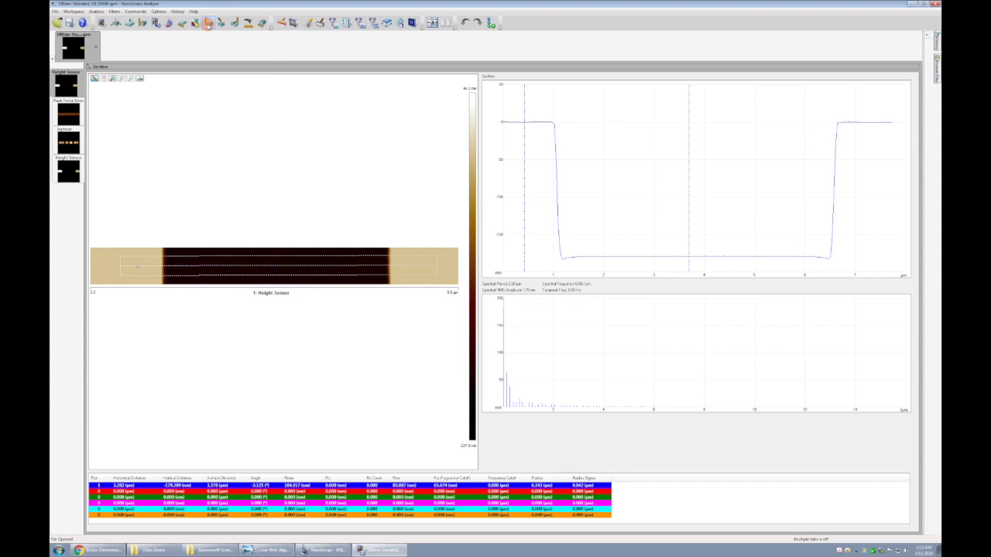
# - Measure roughness on the bright top surface, then in a box on the trench floor (mean about -179 nm)
pyautogui.click(211, 24)
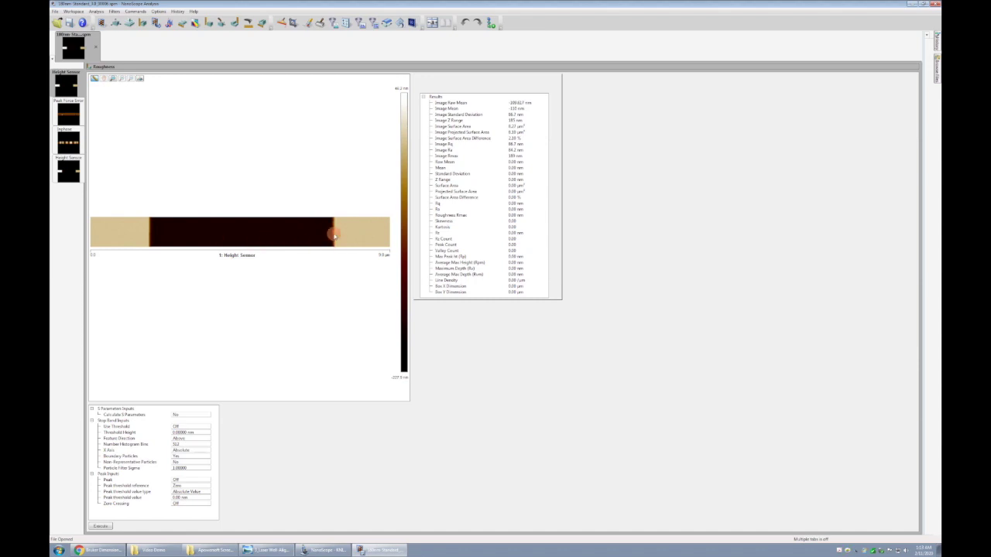
pyautogui.moveTo(386, 248); pyautogui.dragTo(387, 248)
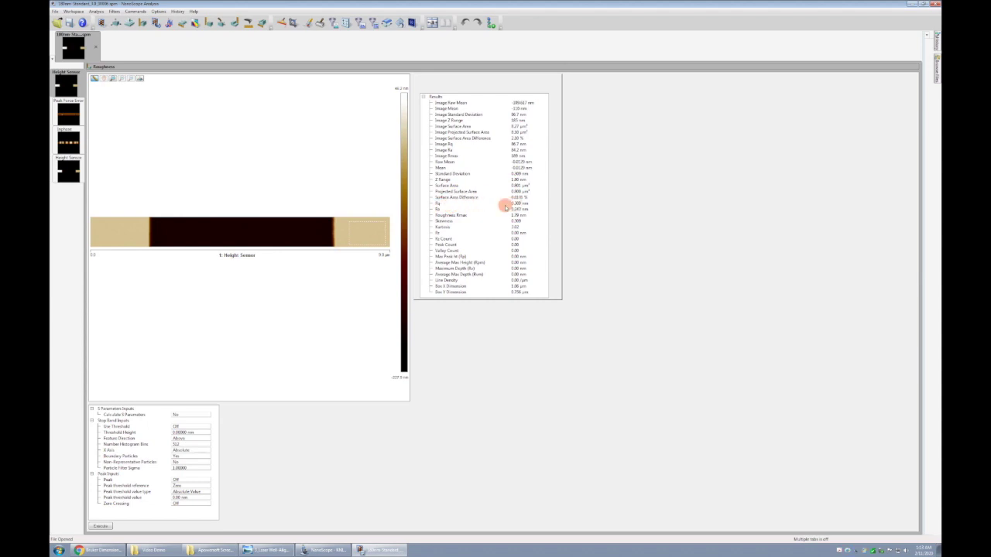
pyautogui.moveTo(209, 221); pyautogui.dragTo(302, 246)
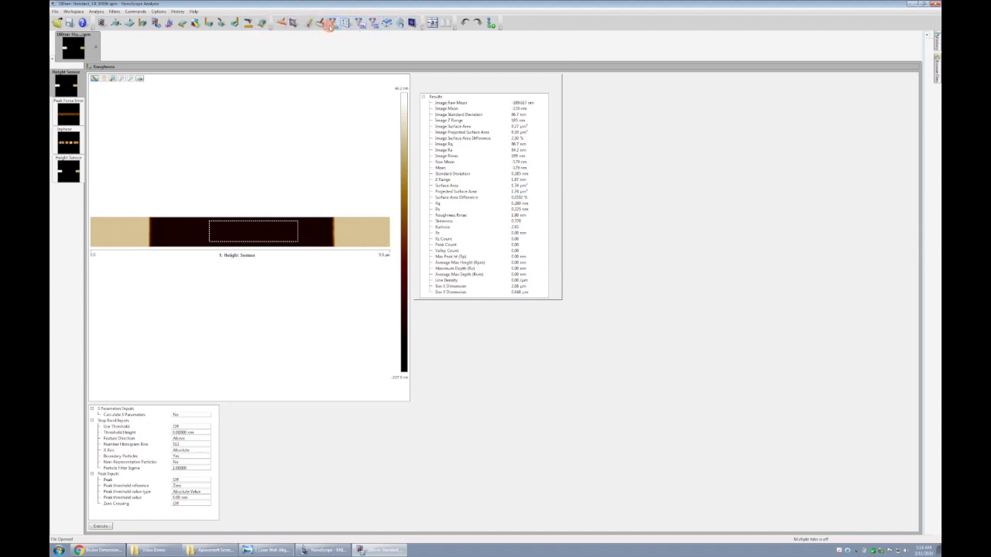
# - Apply Flatten to the etched step's height image
pyautogui.click(320, 23)
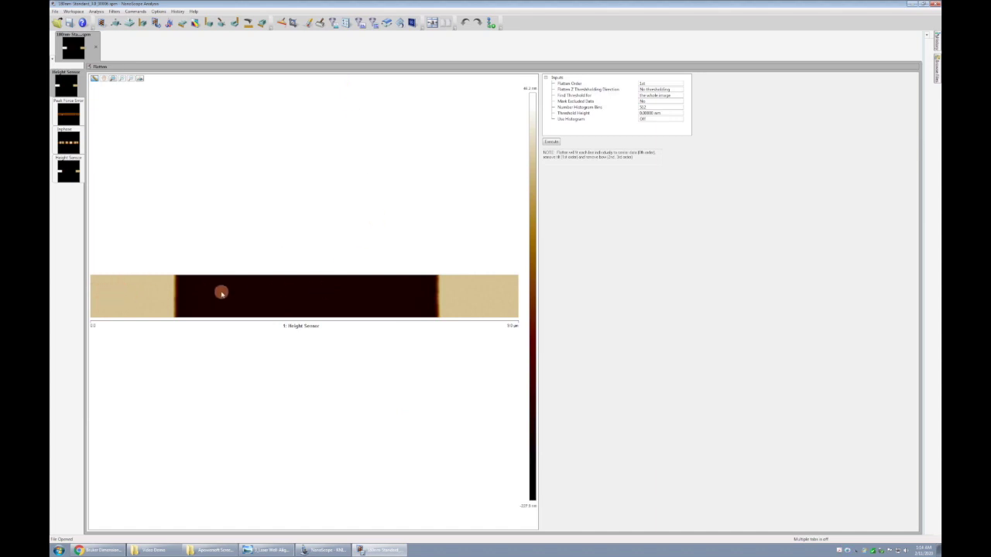
pyautogui.click(550, 142)
# - In NanoScope, set the live display's OL Plane Fit to None
pyautogui.click(309, 548)
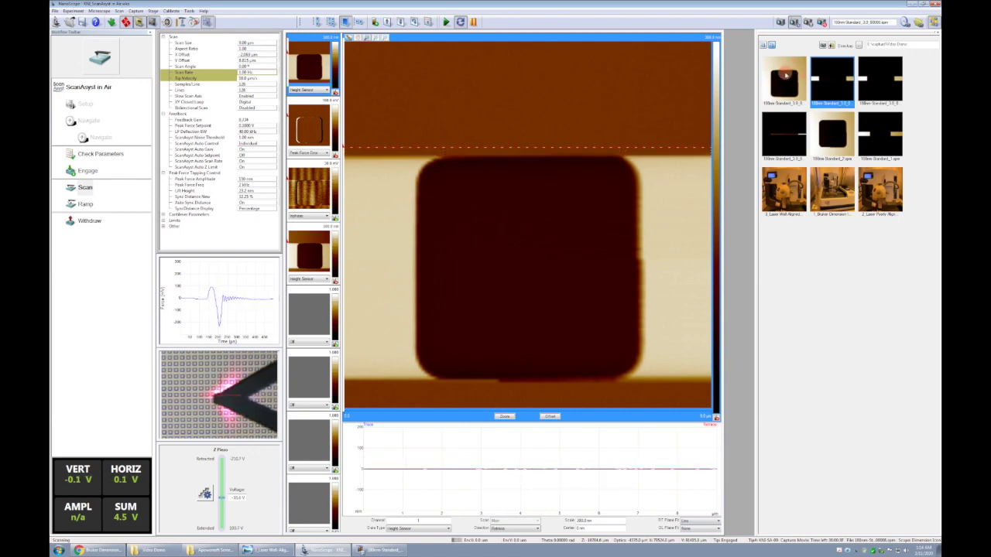
pyautogui.click(686, 529)
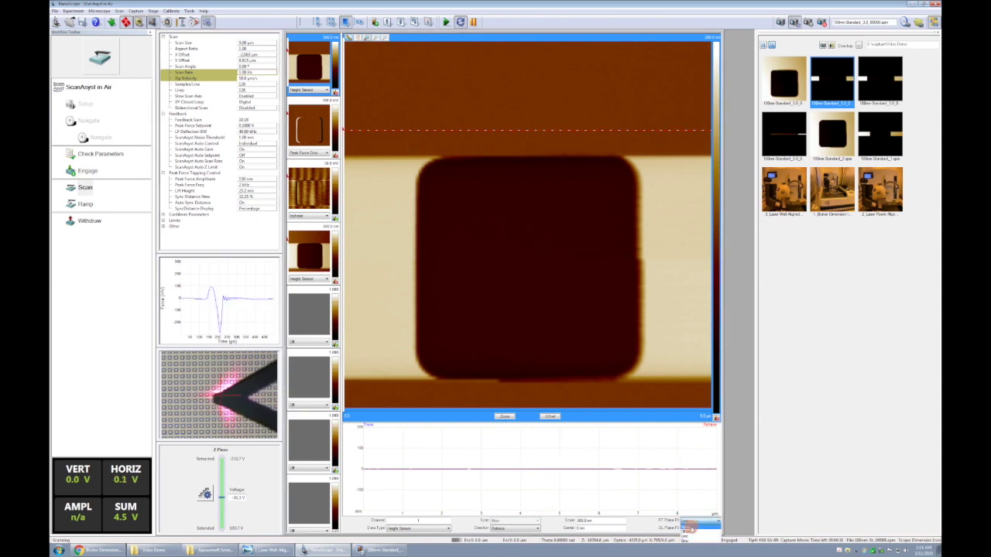
pyautogui.click(687, 529)
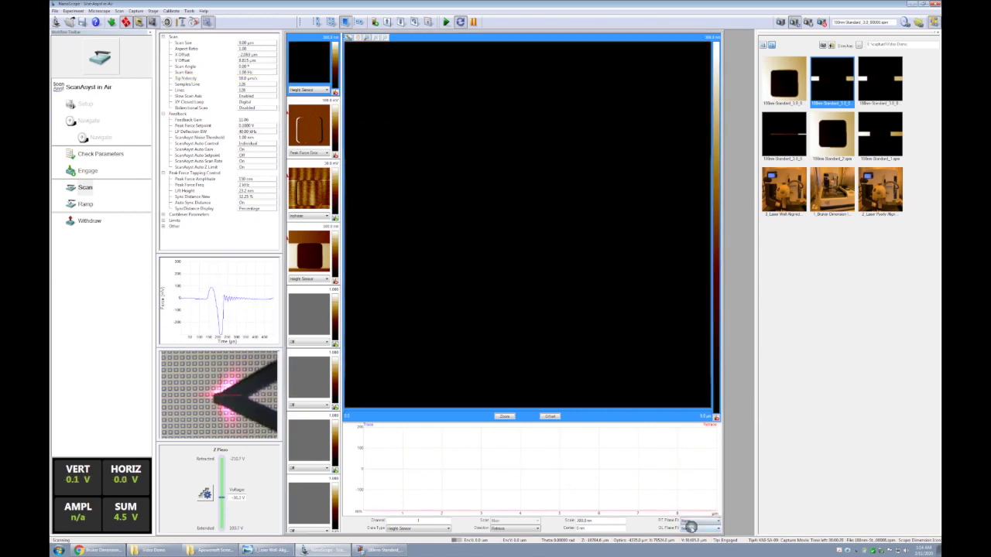
# - Enter 1 for the live display's scale and center values
pyautogui.click(595, 521)
pyautogui.write('1000')
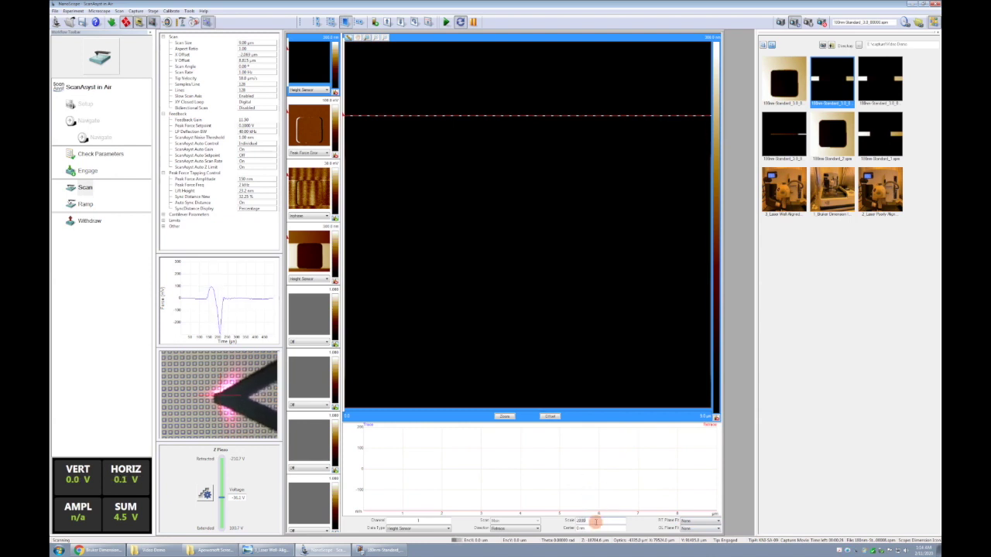
pyautogui.press('Return')
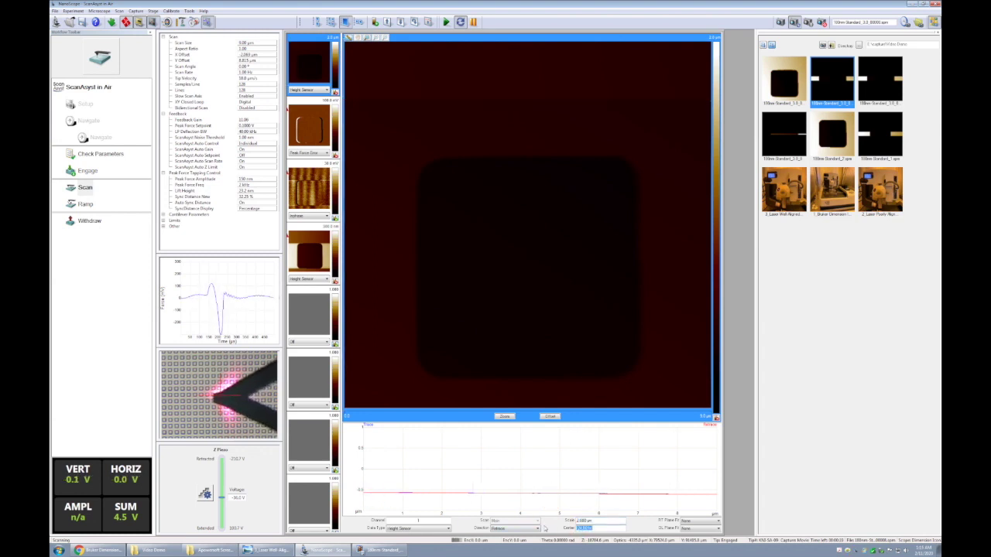
pyautogui.doubleClick(584, 528)
pyautogui.write('1')
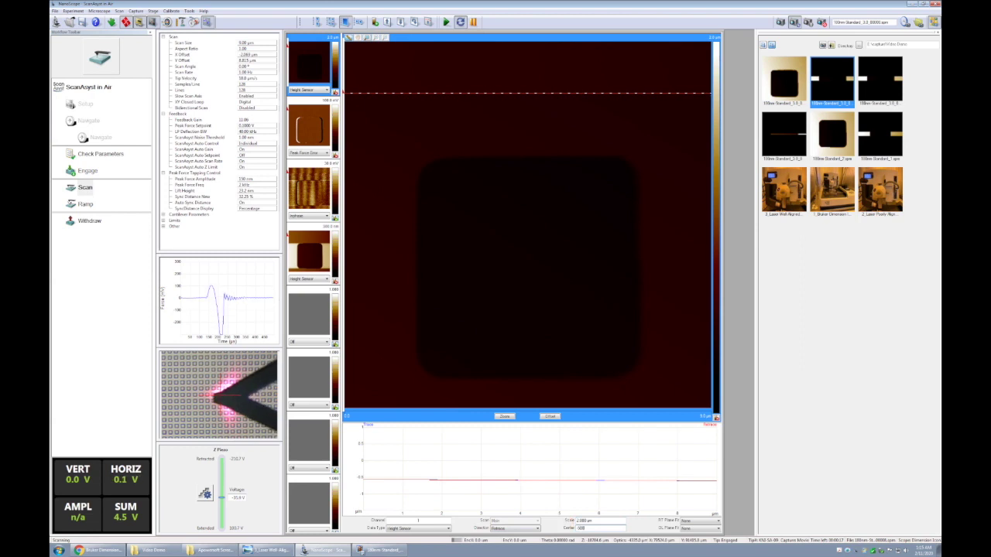
pyautogui.press('Return')
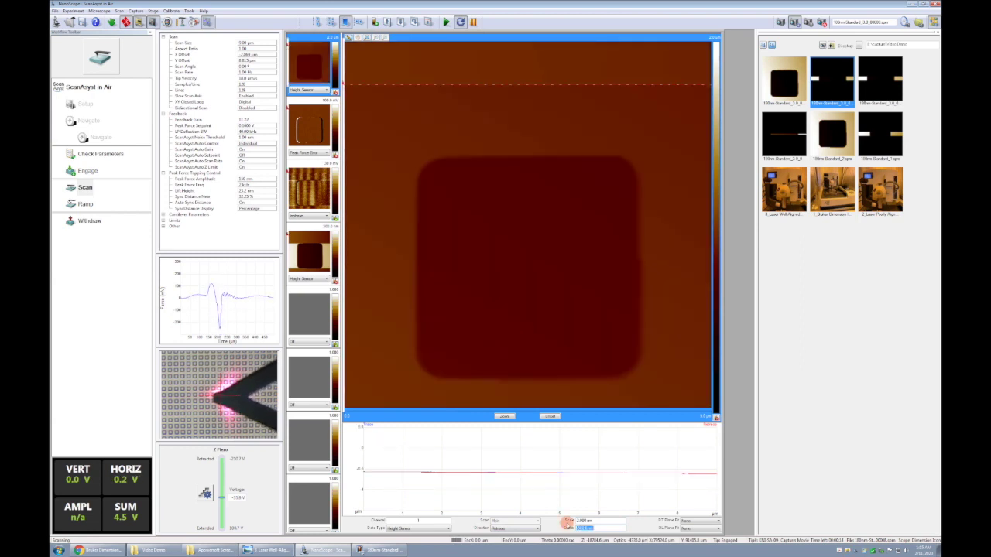
# - Set the live display scale to 200 nm and apply a different plane fit
pyautogui.doubleClick(607, 520)
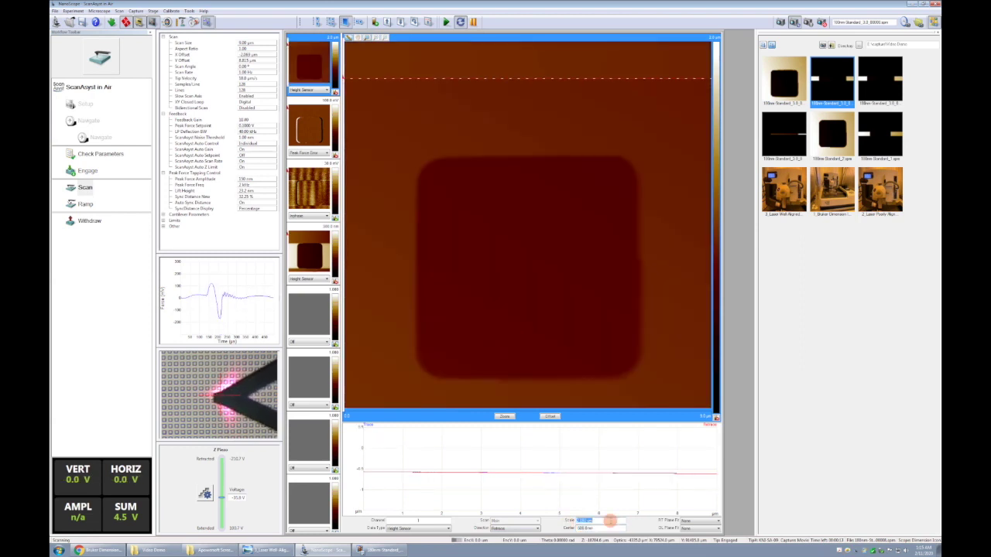
pyautogui.press('Return')
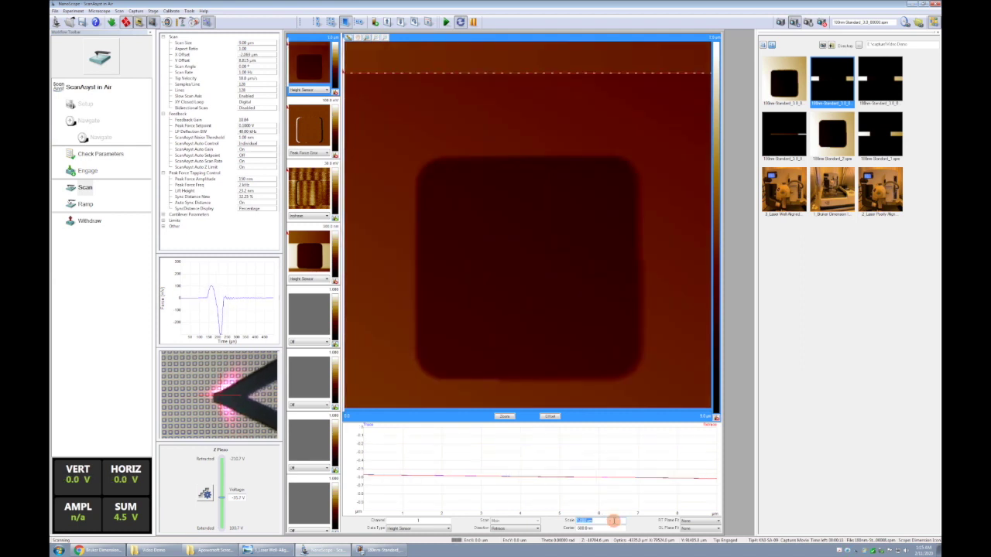
pyautogui.write('200')
pyautogui.press('Return')
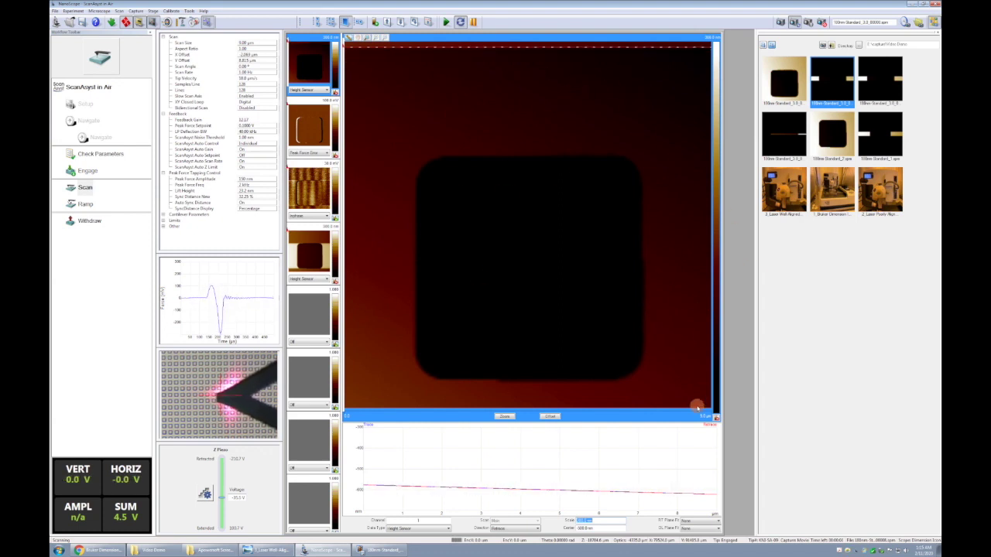
pyautogui.click(688, 521)
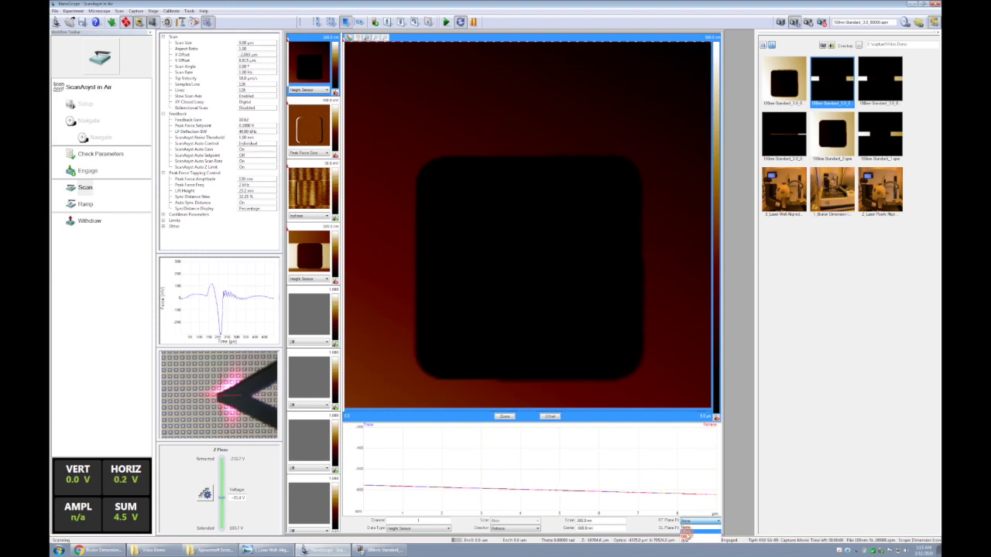
pyautogui.click(687, 528)
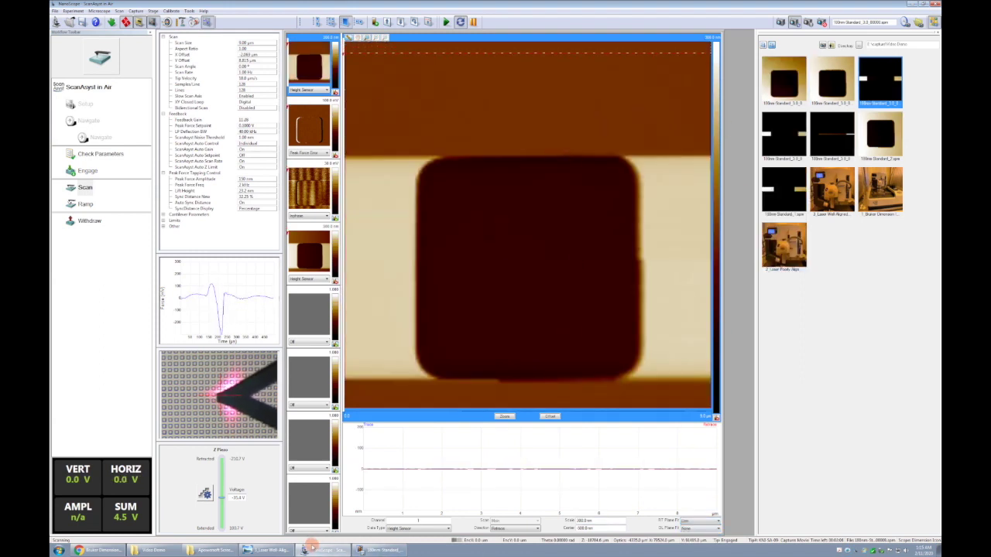
# - Open the newest captured square box scan from NanoScope's capture browser in NanoScope Analysis
pyautogui.click(379, 549)
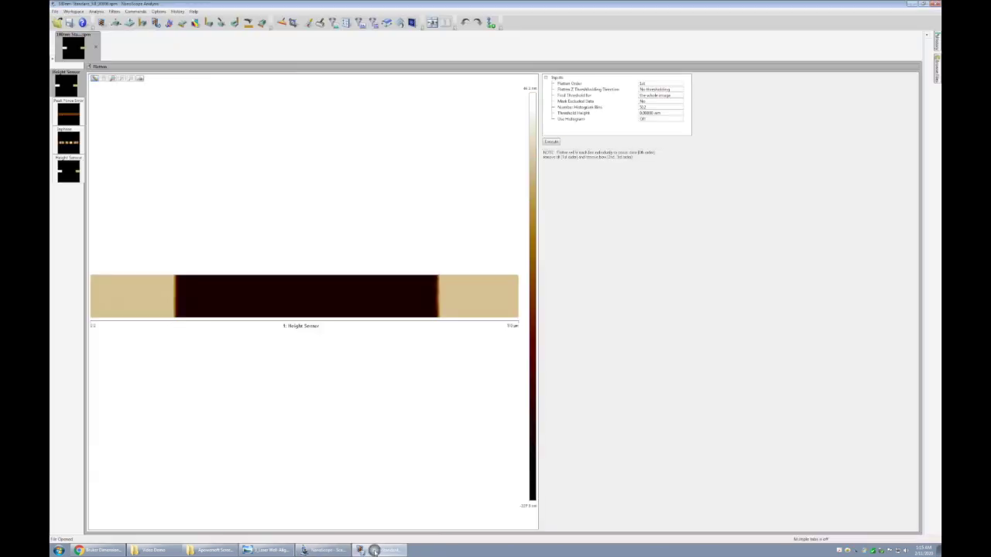
pyautogui.click(319, 550)
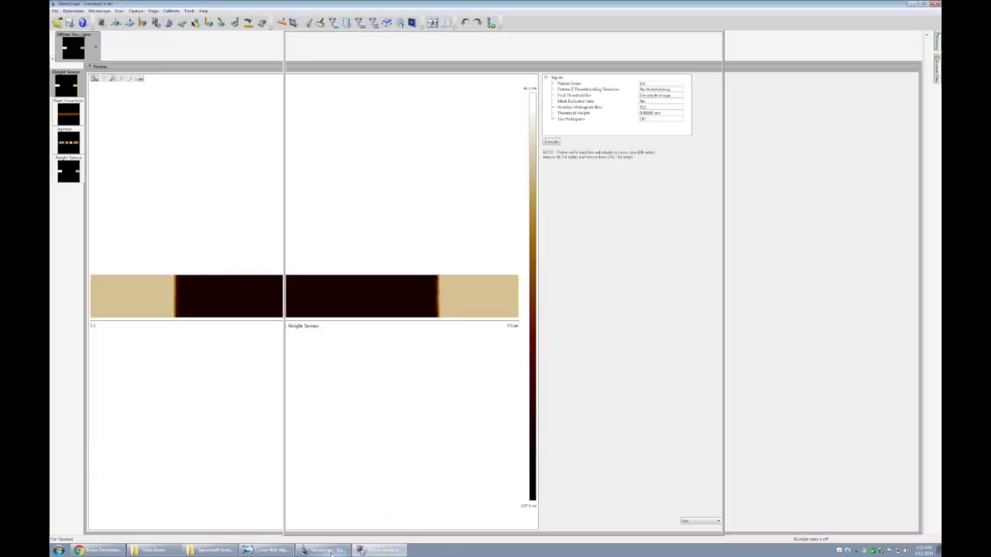
pyautogui.click(782, 85)
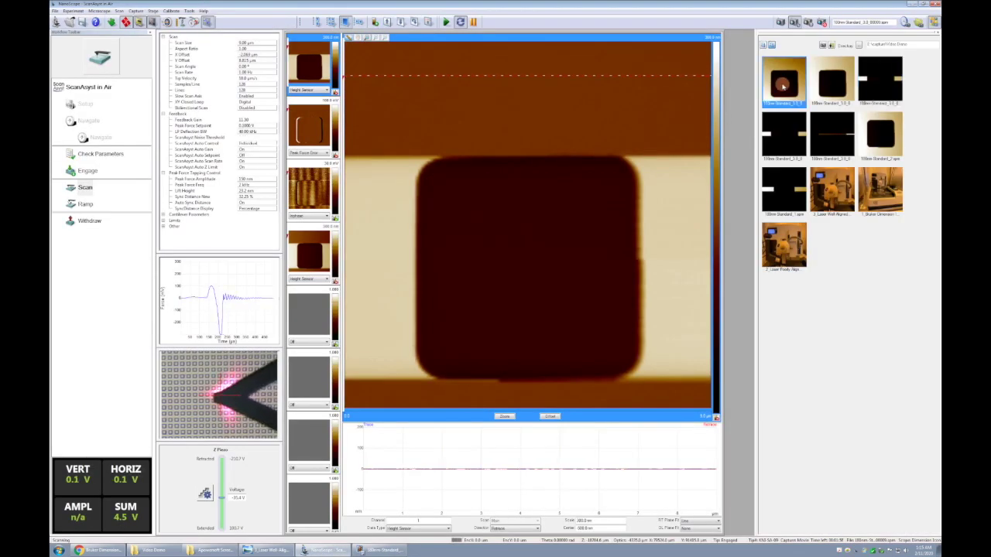
pyautogui.doubleClick(782, 85)
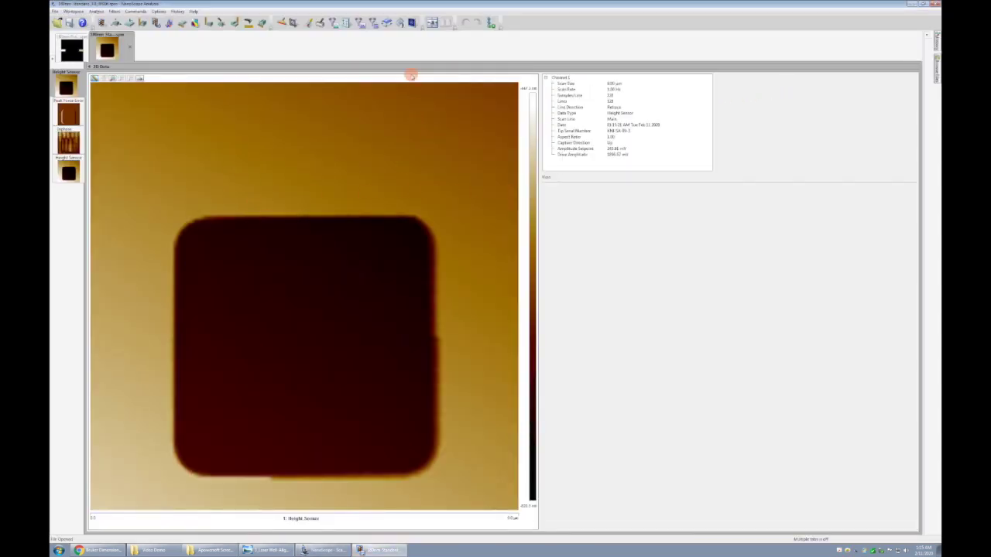
# - Plane-fit the square scan excluding the top and bottom bands, then rotate its 3D surface
pyautogui.click(394, 22)
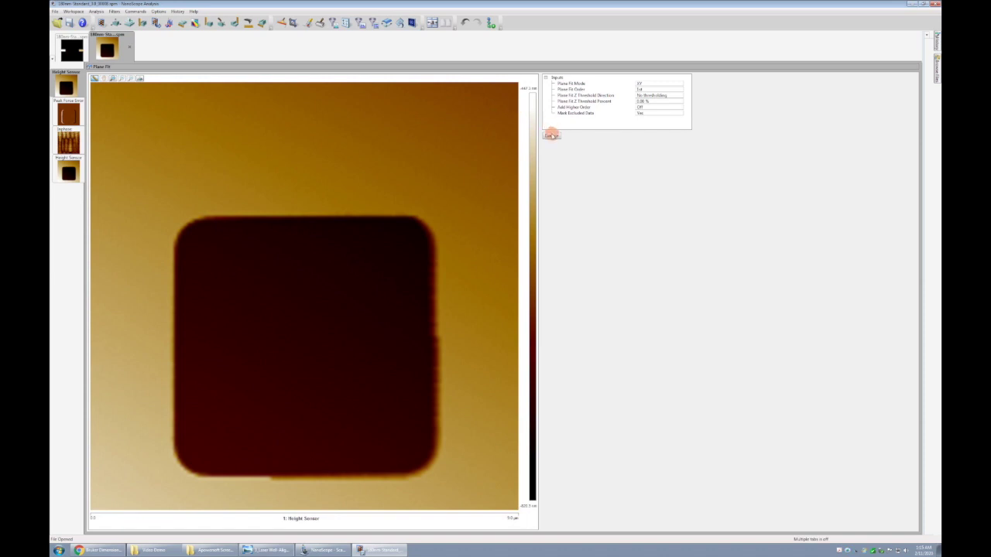
pyautogui.click(551, 135)
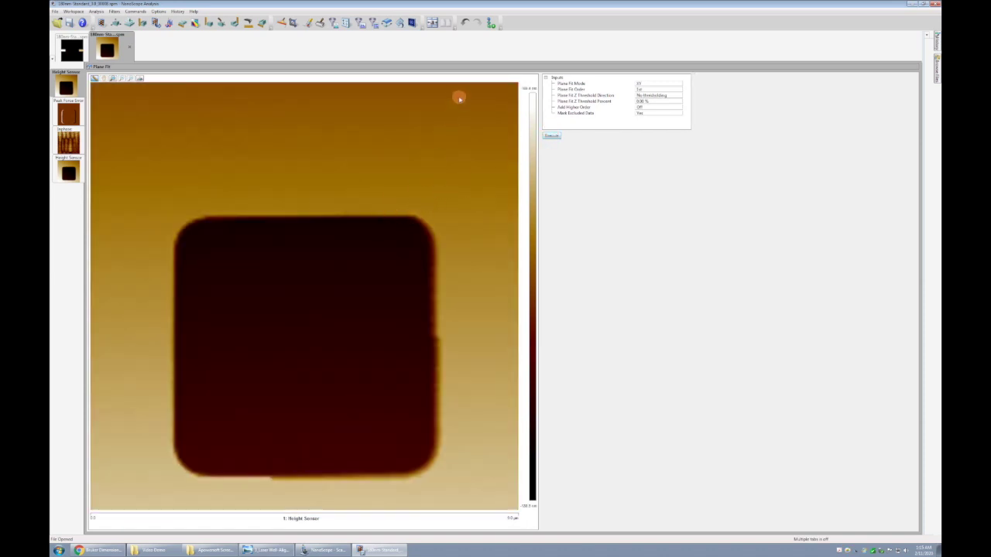
pyautogui.moveTo(101, 88); pyautogui.dragTo(221, 104)
pyautogui.moveTo(467, 130); pyautogui.dragTo(498, 126)
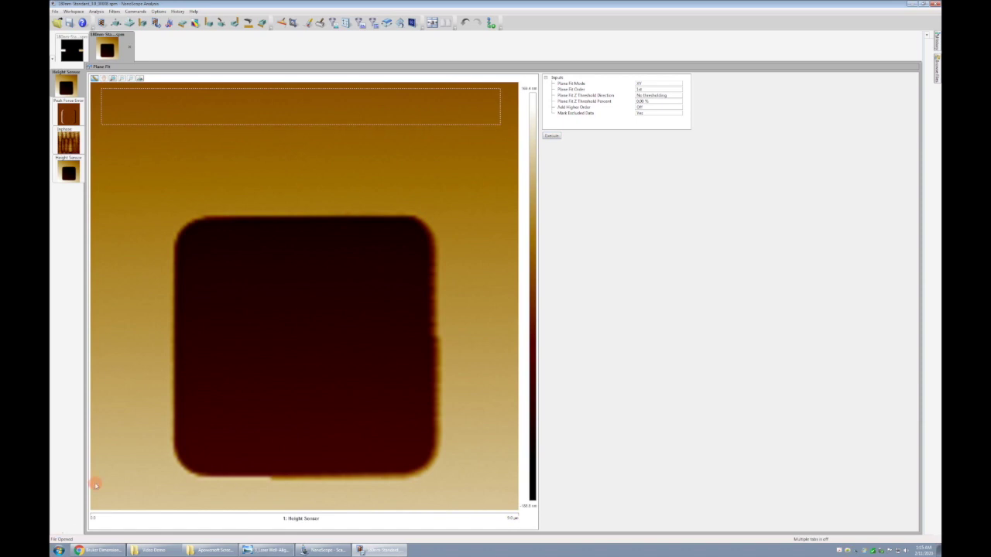
pyautogui.moveTo(455, 498); pyautogui.dragTo(493, 506)
pyautogui.click(548, 137)
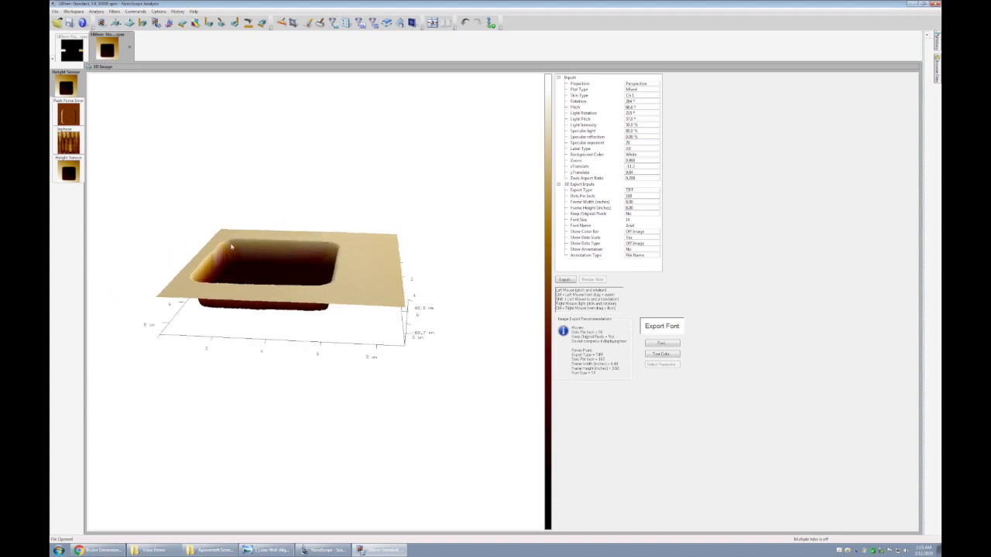
pyautogui.moveTo(231, 246); pyautogui.dragTo(307, 413)
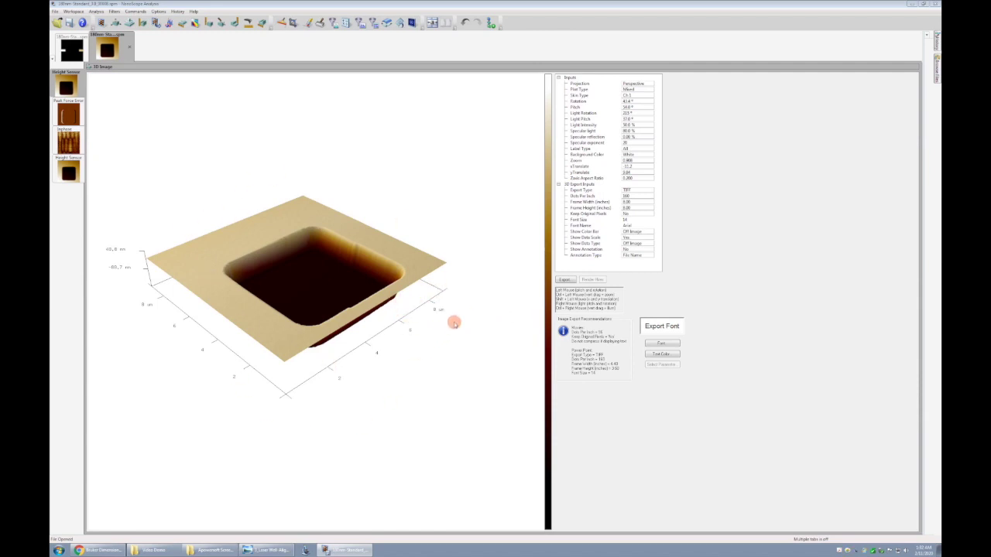
# - Set the 3D colour scale range to a -50 nm minimum and 20 nm maximum; cancel the TIFF export
pyautogui.click(559, 238)
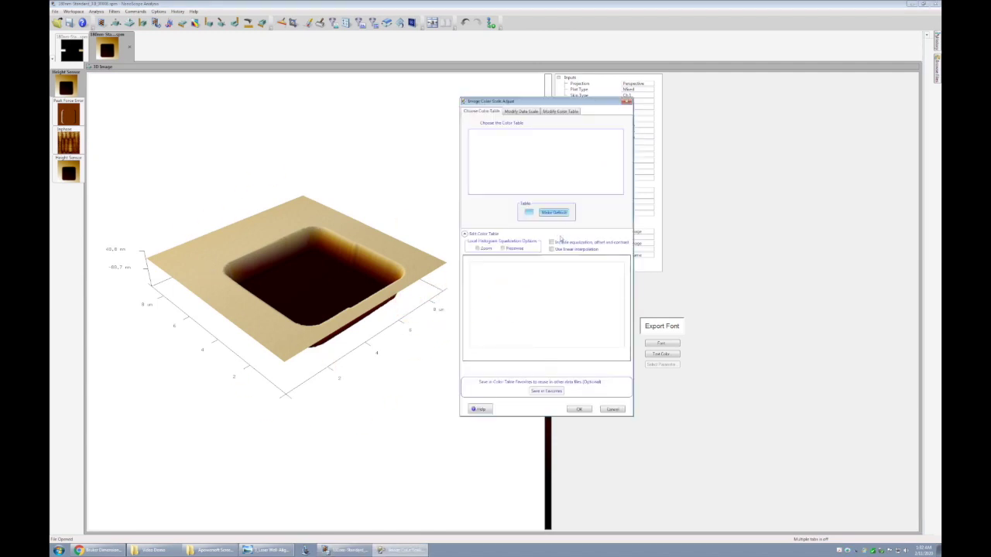
pyautogui.click(525, 111)
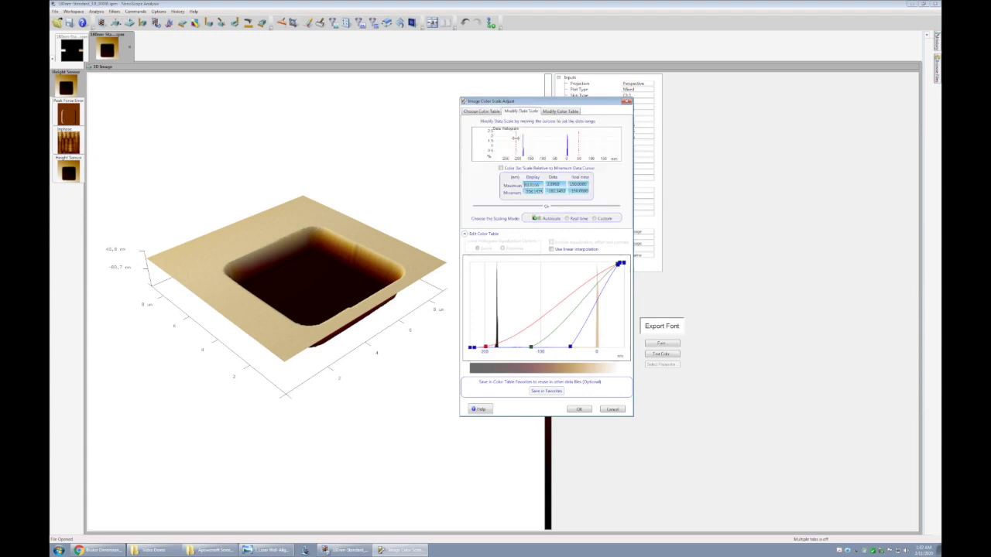
pyautogui.moveTo(515, 138); pyautogui.dragTo(515, 139)
pyautogui.moveTo(576, 142); pyautogui.dragTo(573, 144)
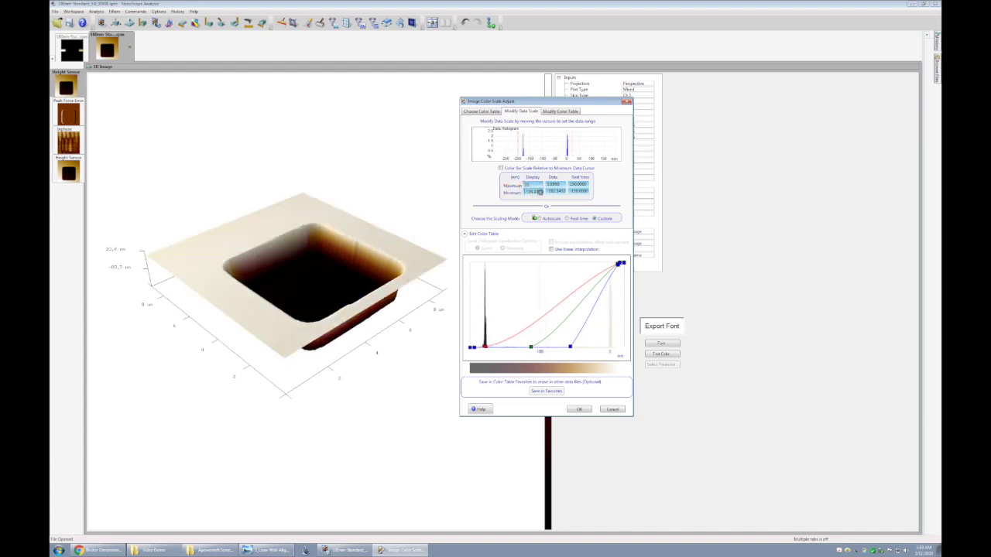
pyautogui.press('Return')
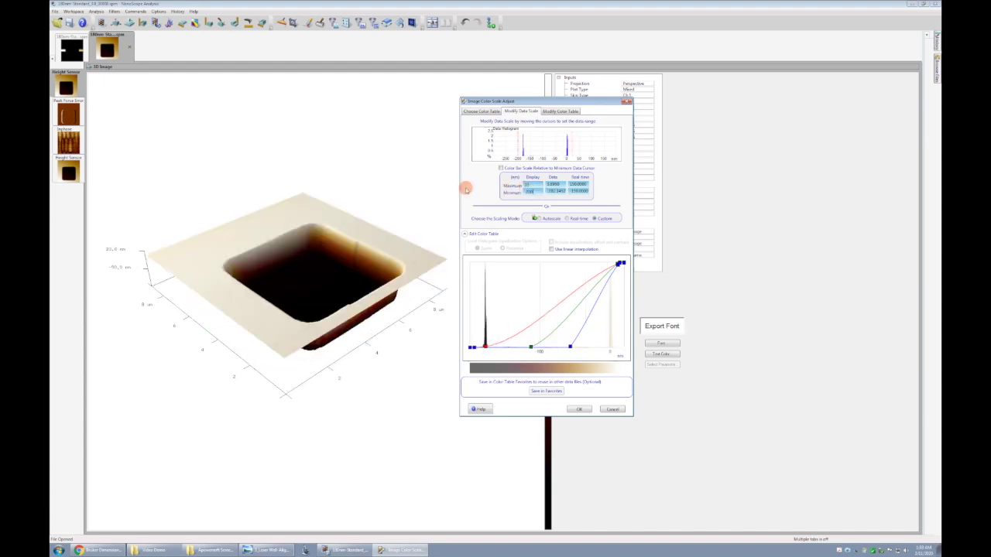
pyautogui.click(578, 409)
pyautogui.click(565, 279)
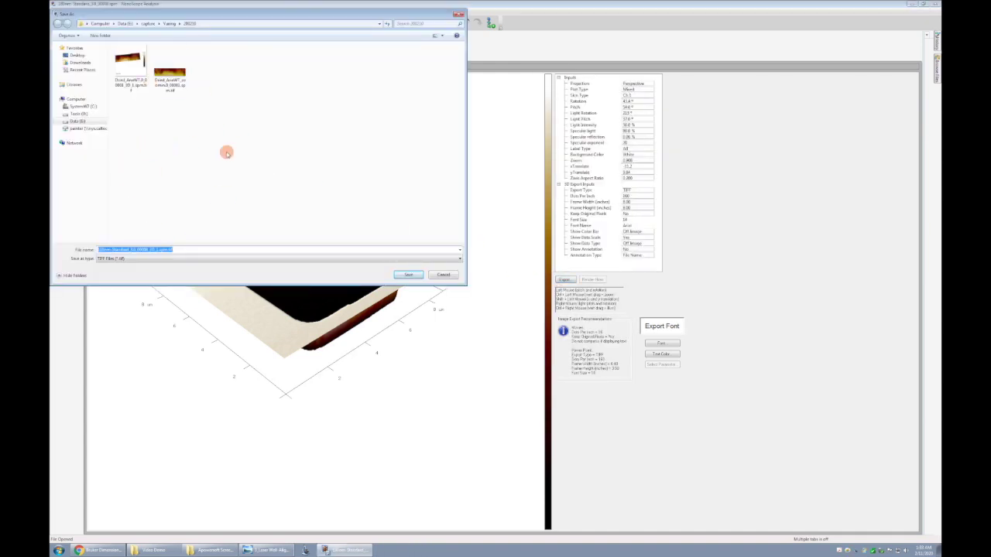
pyautogui.click(444, 275)
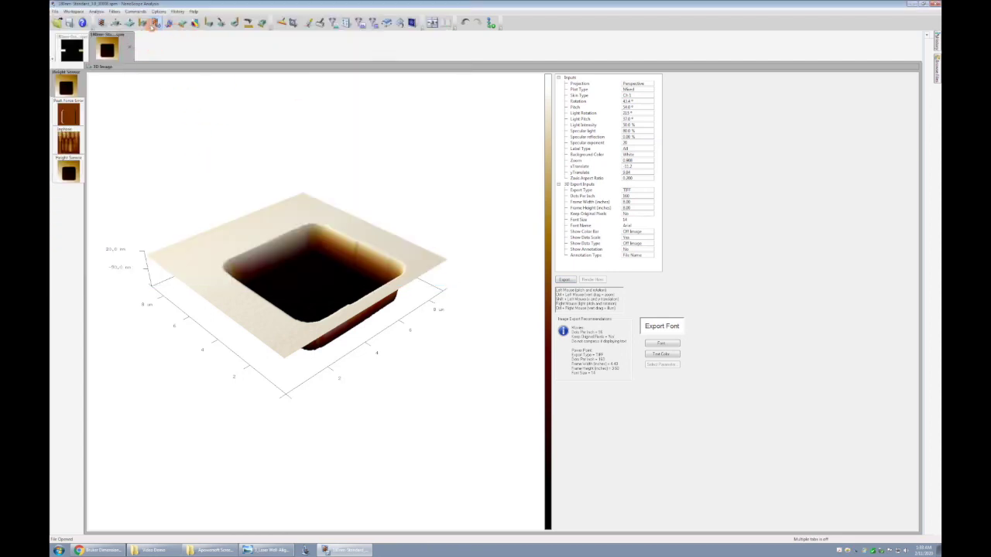
# - Return to the 2D height image and look through its right-click options
pyautogui.click(101, 23)
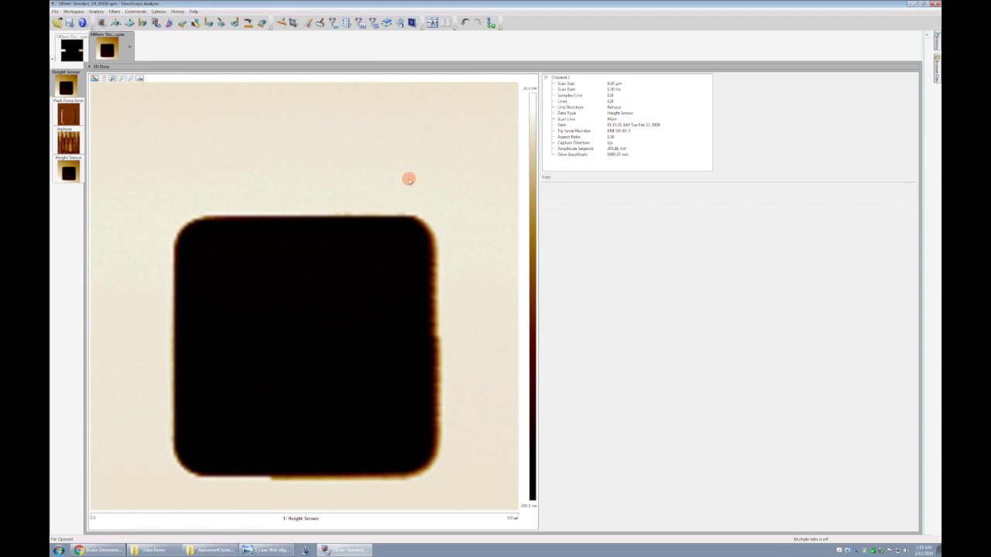
pyautogui.rightClick(463, 189)
pyautogui.moveTo(480, 217)
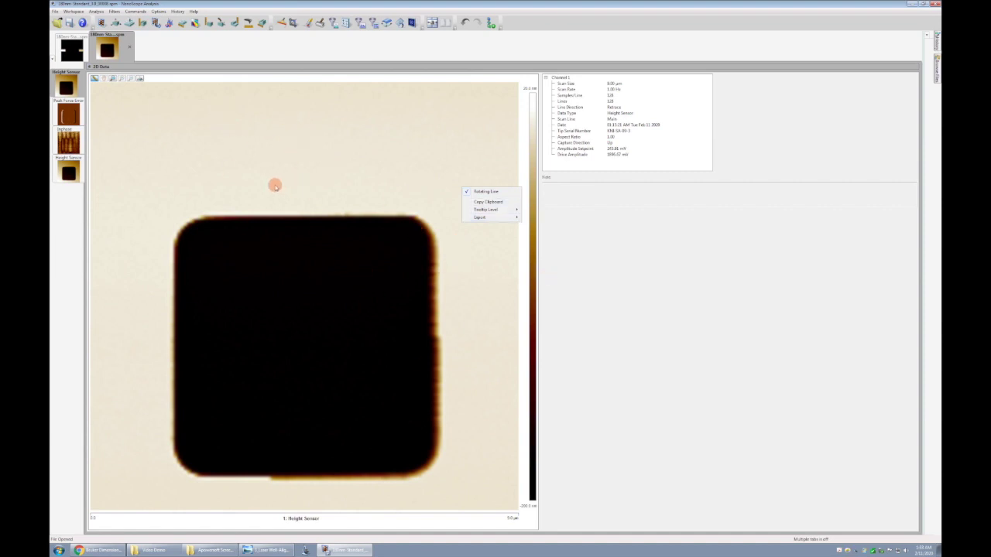
pyautogui.click(345, 173)
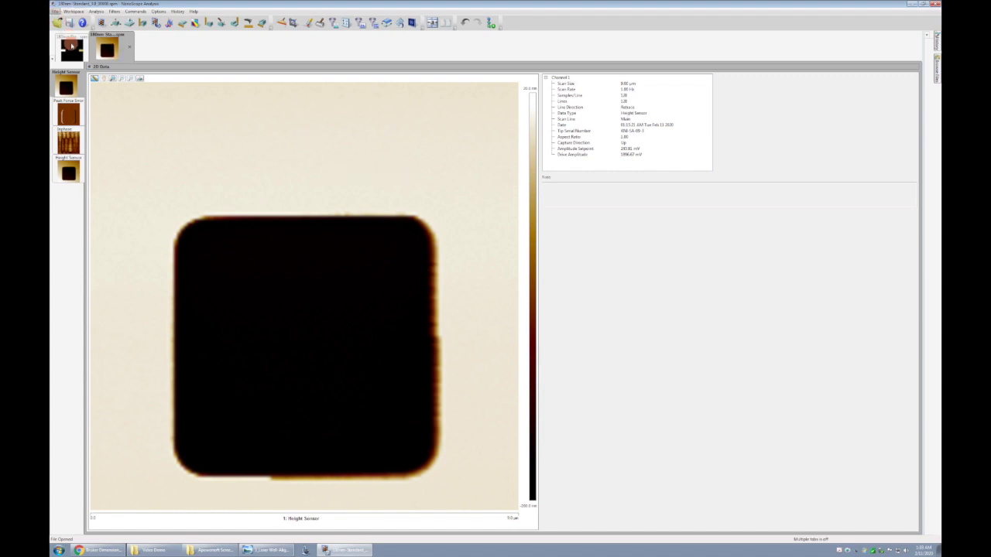
# - Save the processed scan as a new .spm file with '_edit' appended to its name
pyautogui.hotkey('ctrl', 's')
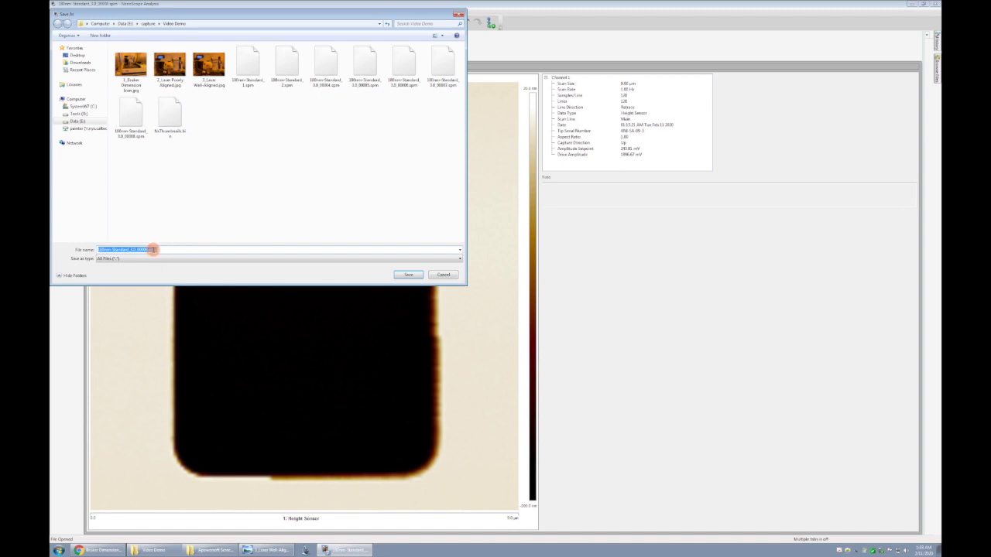
pyautogui.click(146, 249)
pyautogui.write('_edit')
pyautogui.press('Return')
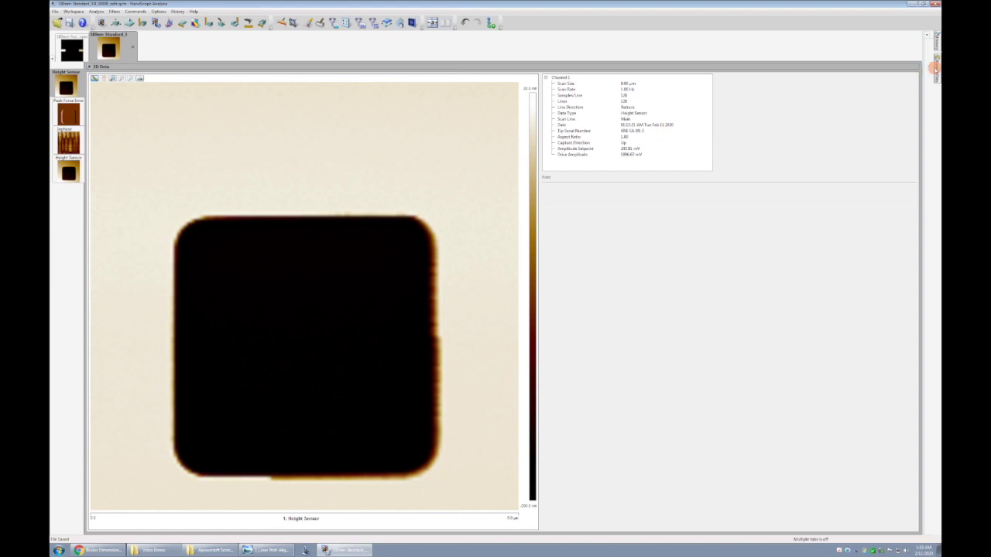
pyautogui.click(934, 68)
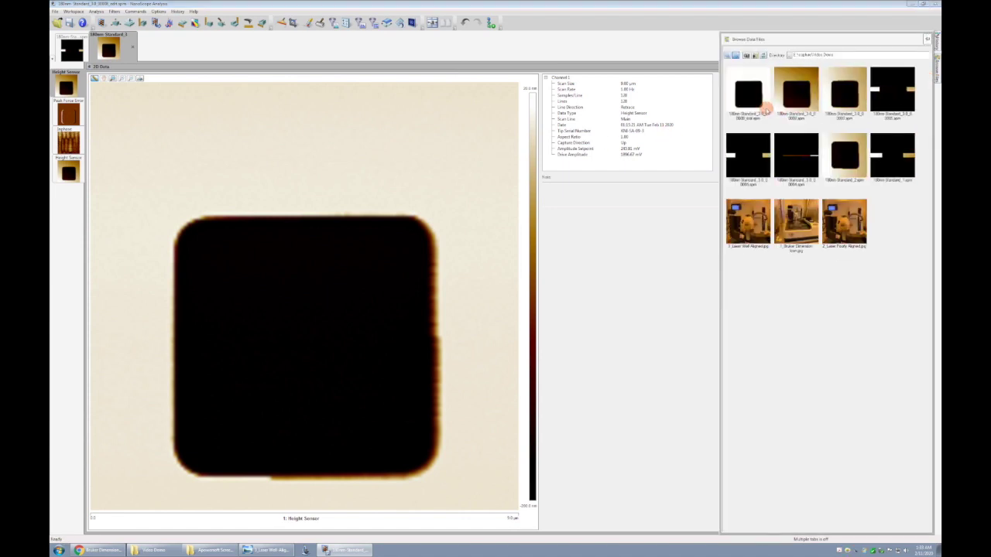
# - Select the newly saved _edit file and view its options without exporting
pyautogui.click(754, 99)
pyautogui.rightClick(749, 87)
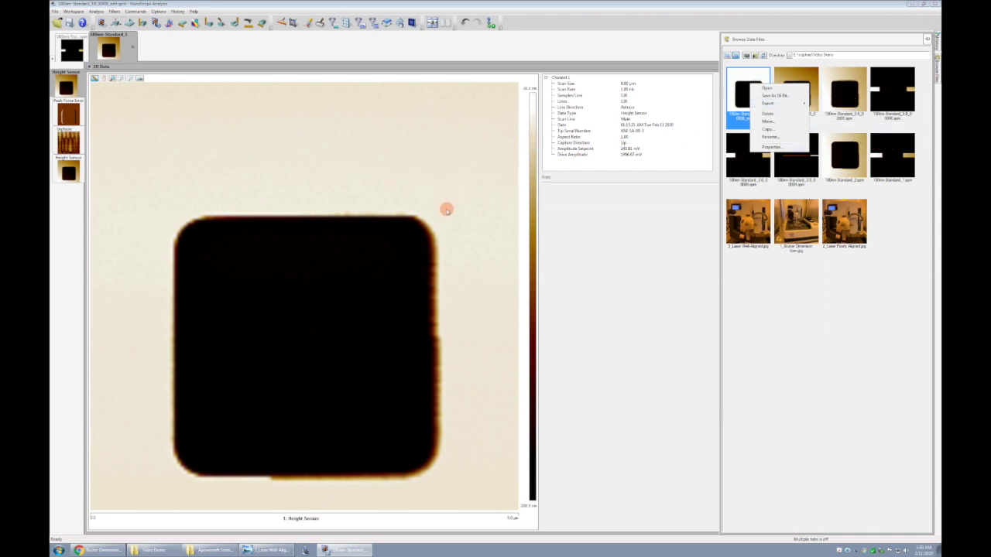
pyautogui.click(462, 205)
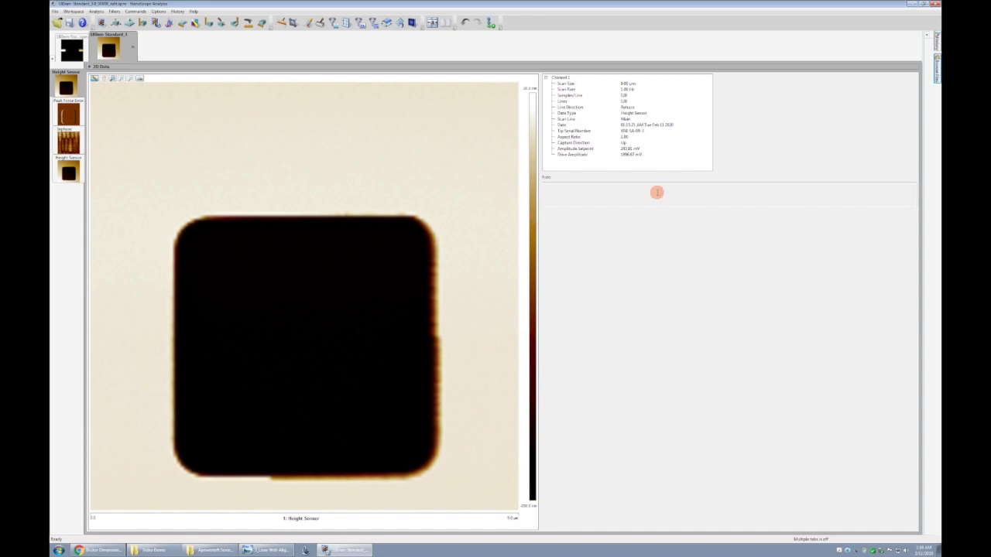
# - Review the _edit file's Export choices again, then close the browser and return to the live scan
pyautogui.click(935, 68)
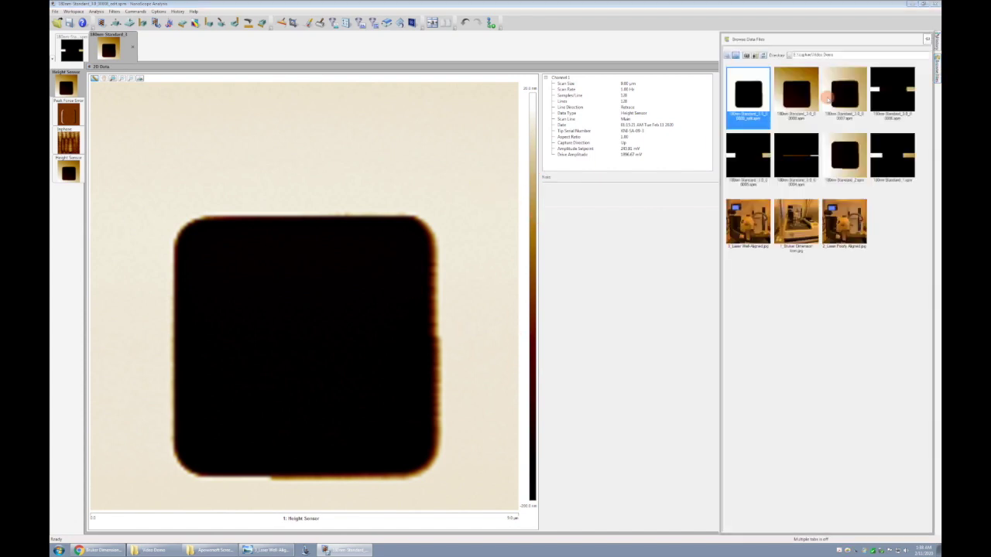
pyautogui.rightClick(761, 97)
pyautogui.moveTo(786, 116)
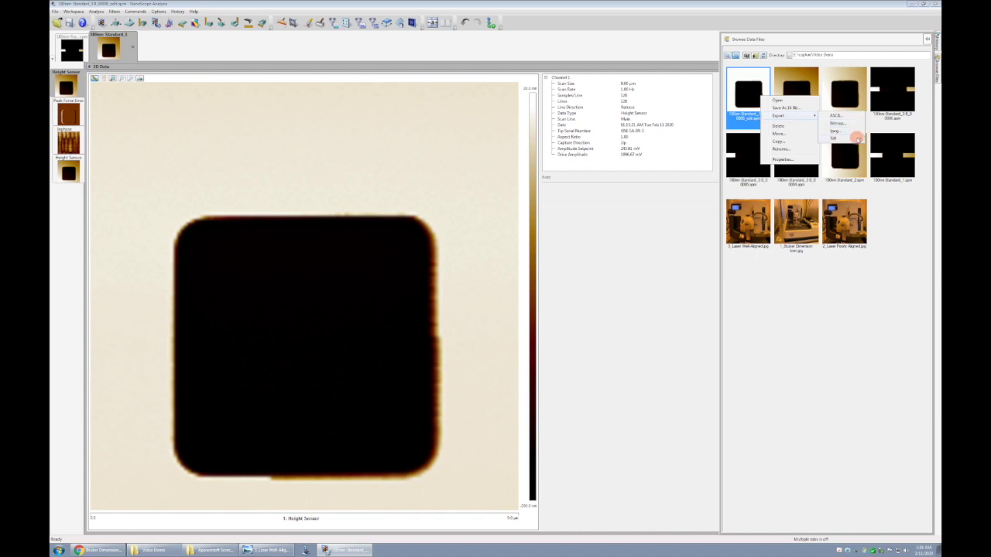
pyautogui.click(429, 152)
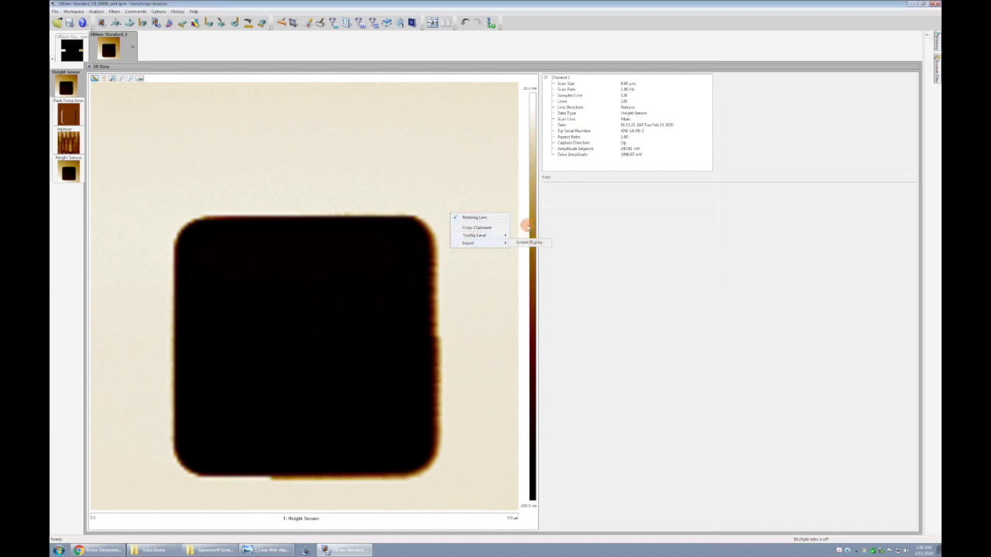
pyautogui.click(480, 182)
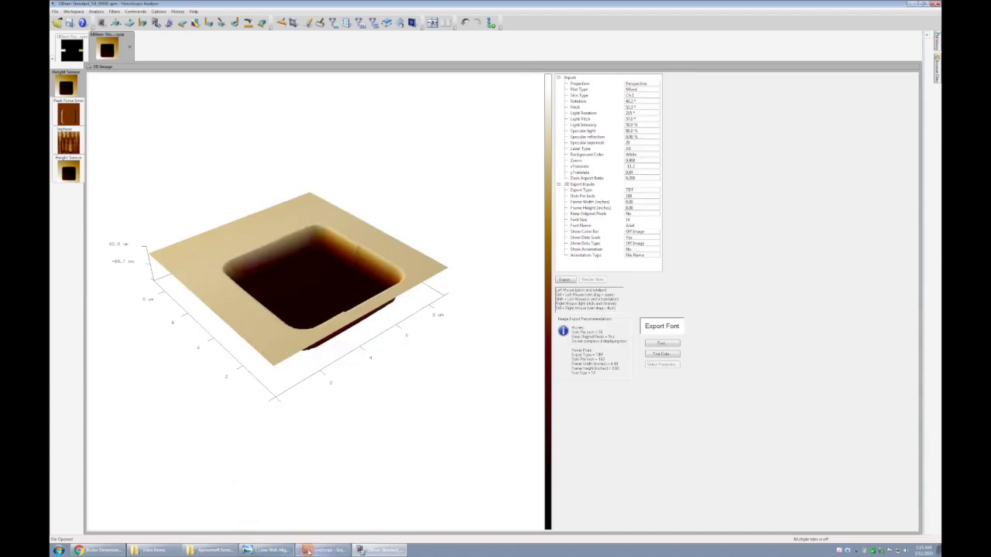
pyautogui.click(313, 550)
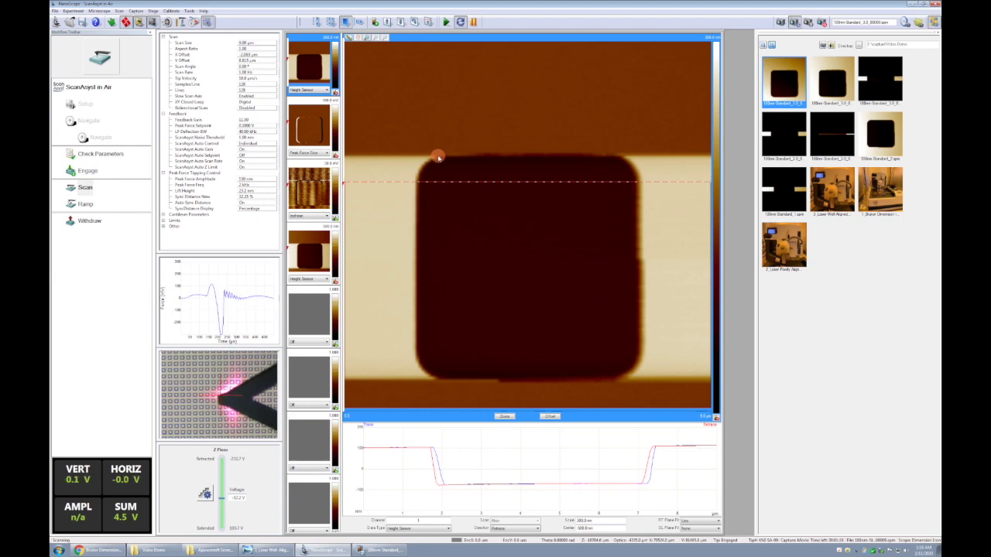
# - Draw a line along the etched box's top edge and select the Scan Angle field
pyautogui.moveTo(437, 157); pyautogui.dragTo(617, 159)
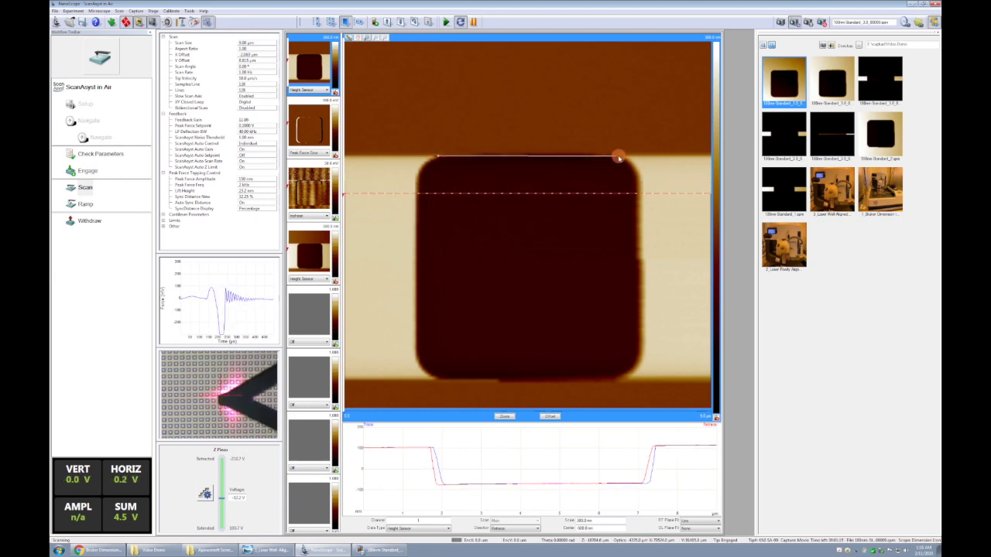
pyautogui.moveTo(619, 159); pyautogui.dragTo(617, 159)
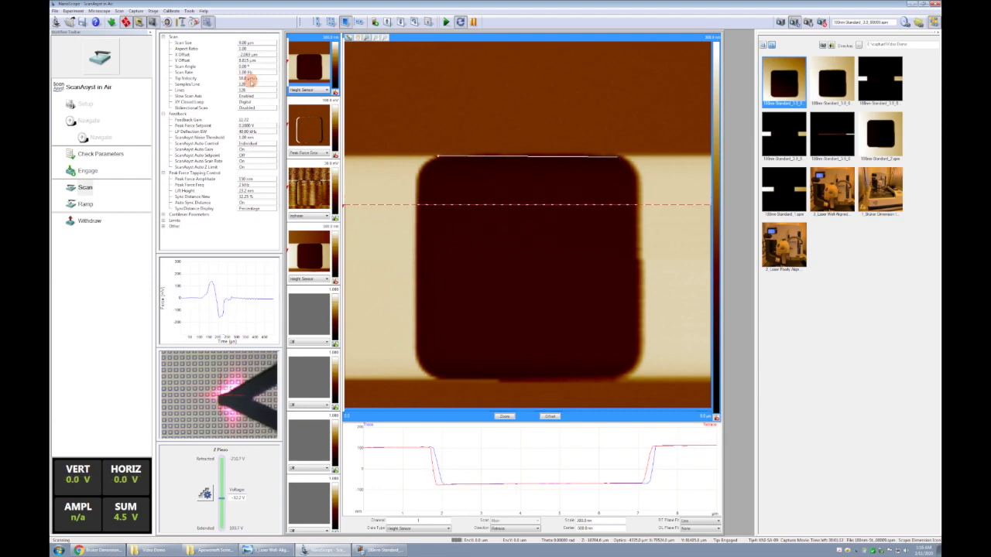
pyautogui.click(247, 67)
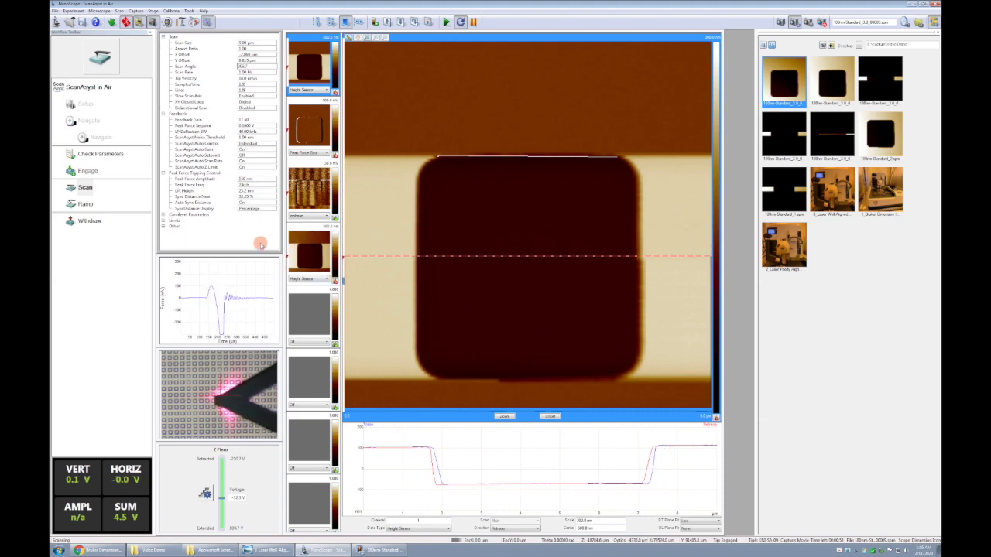
# - Withdraw the tip from the sample to stop scanning
pyautogui.click(89, 222)
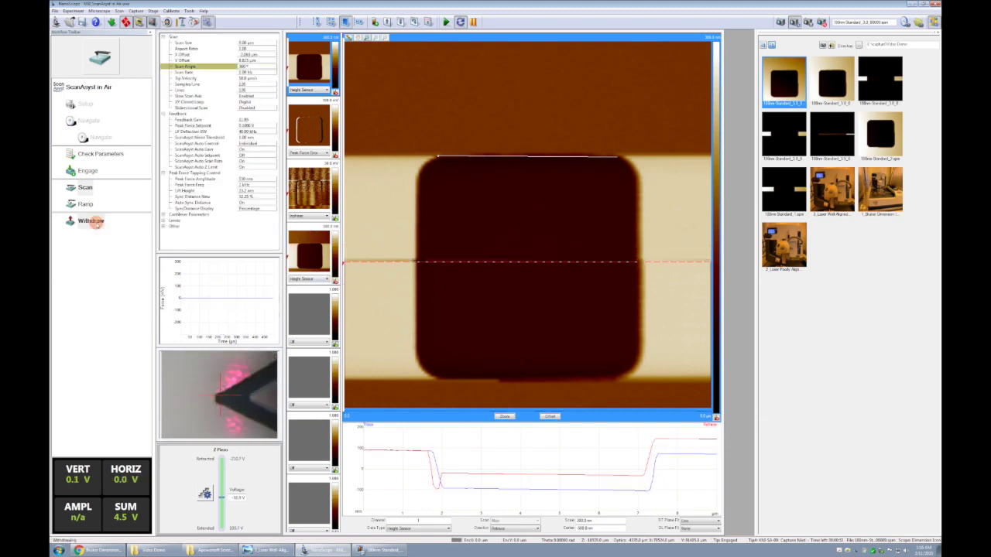